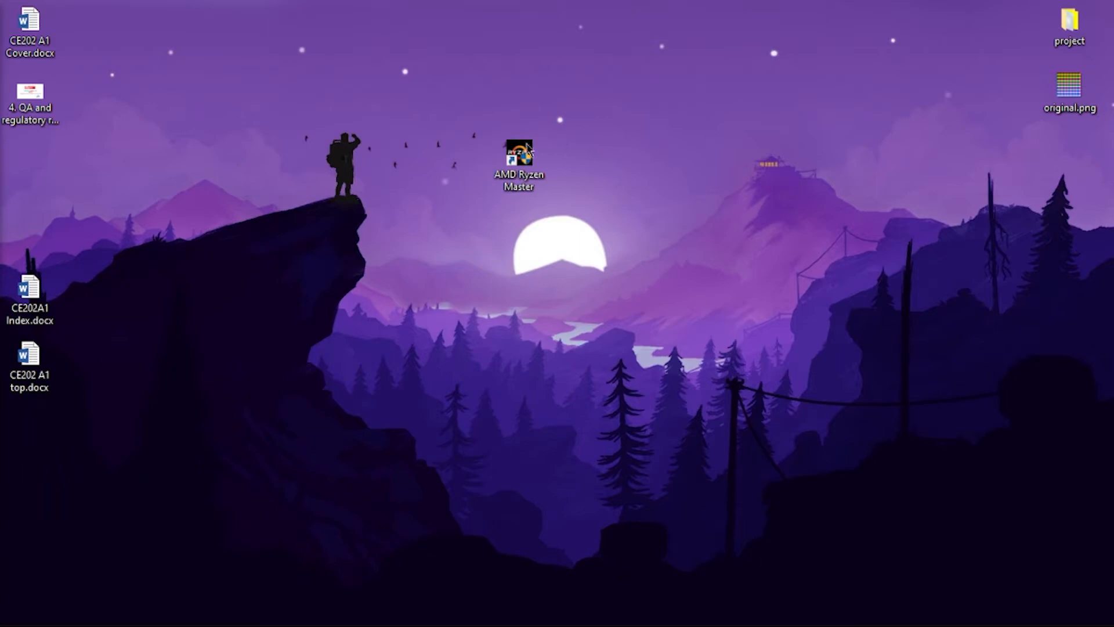
right_click(328, 225)
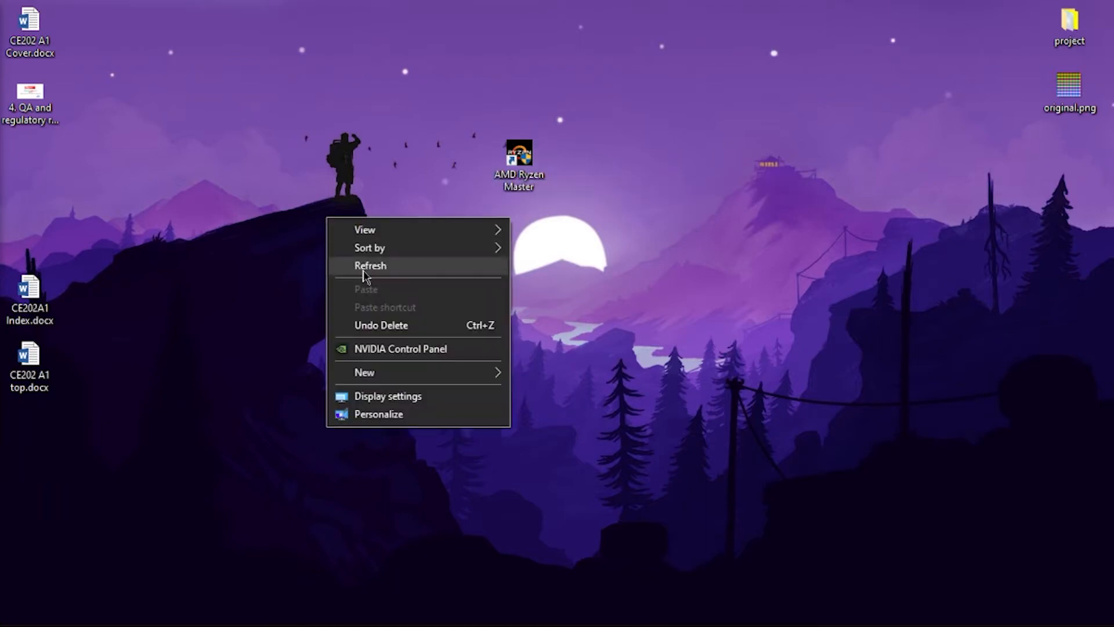
click(363, 264)
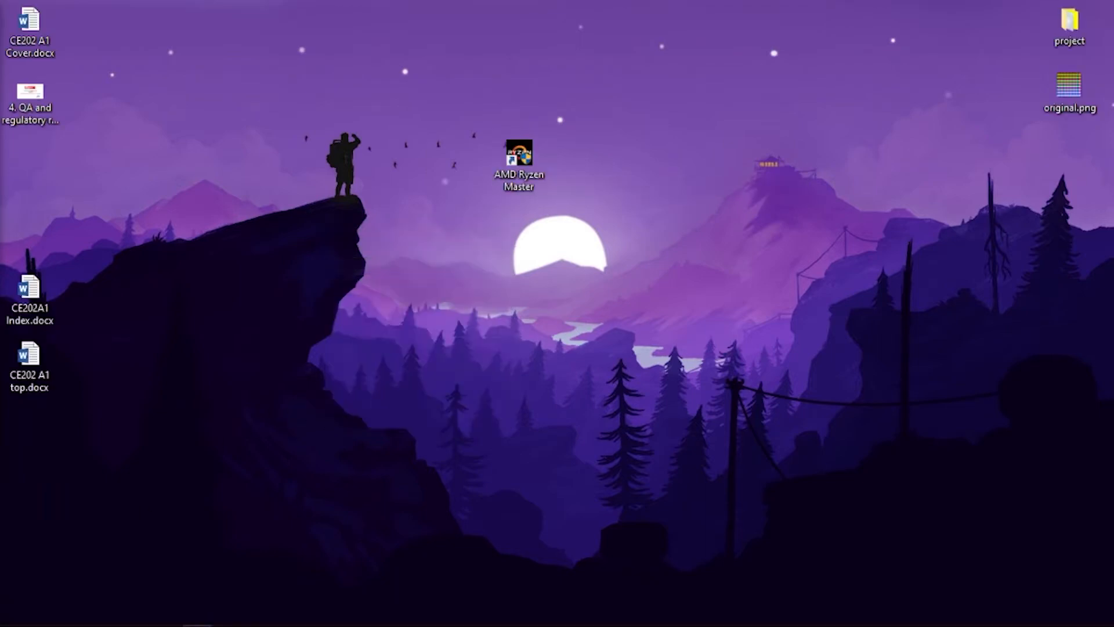
- Switch to the AMD Drivers and Support page in Chrome and choose Chipsets as the product category
drag(1, 129, 480, 1)
scroll(426, 302, up, 5)
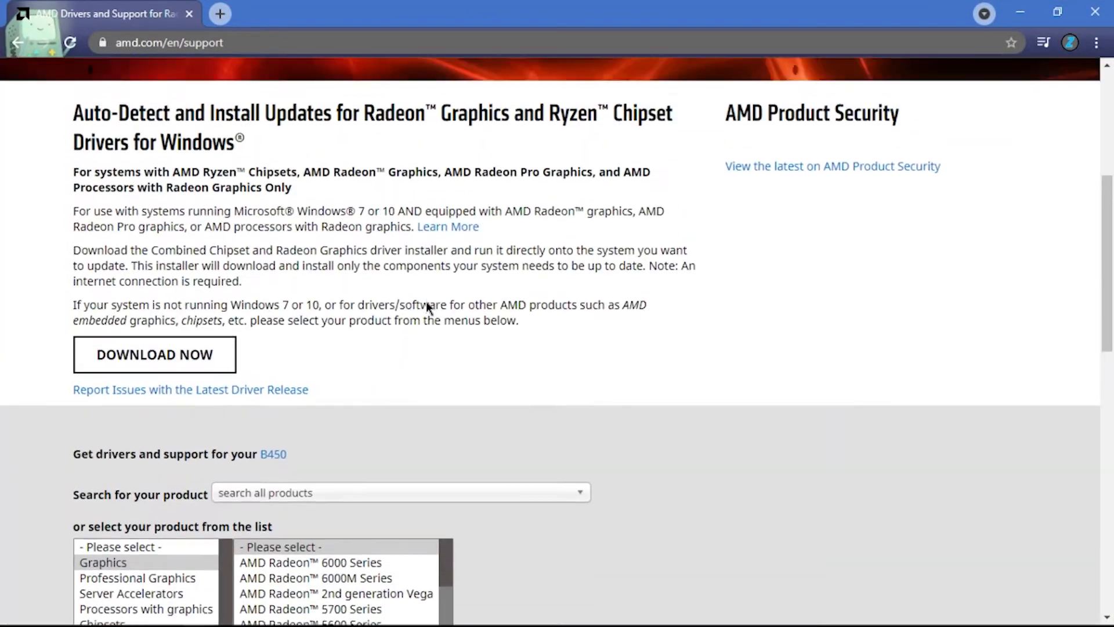
scroll(426, 306, up, 3)
scroll(514, 287, down, 6)
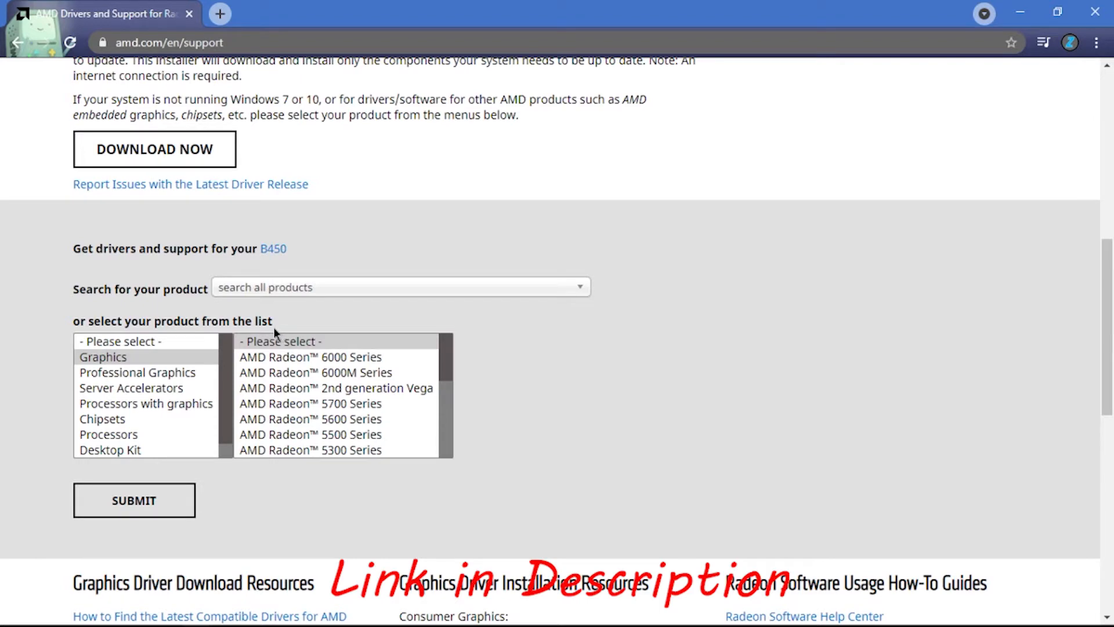
scroll(274, 328, down, 1)
drag(226, 303, 219, 332)
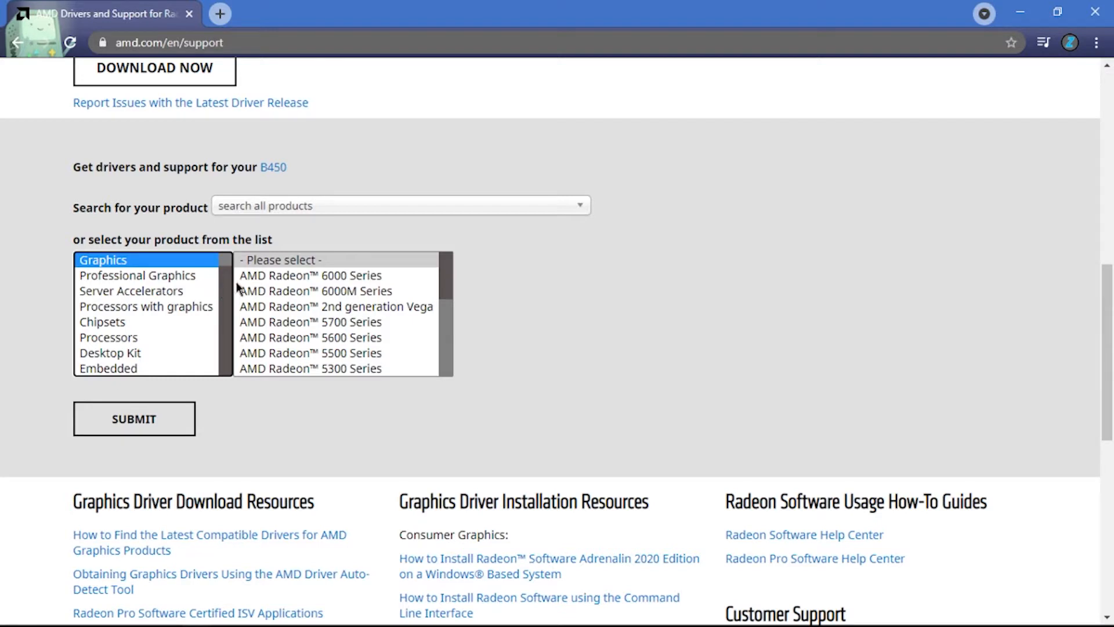
scroll(229, 278, up, 1)
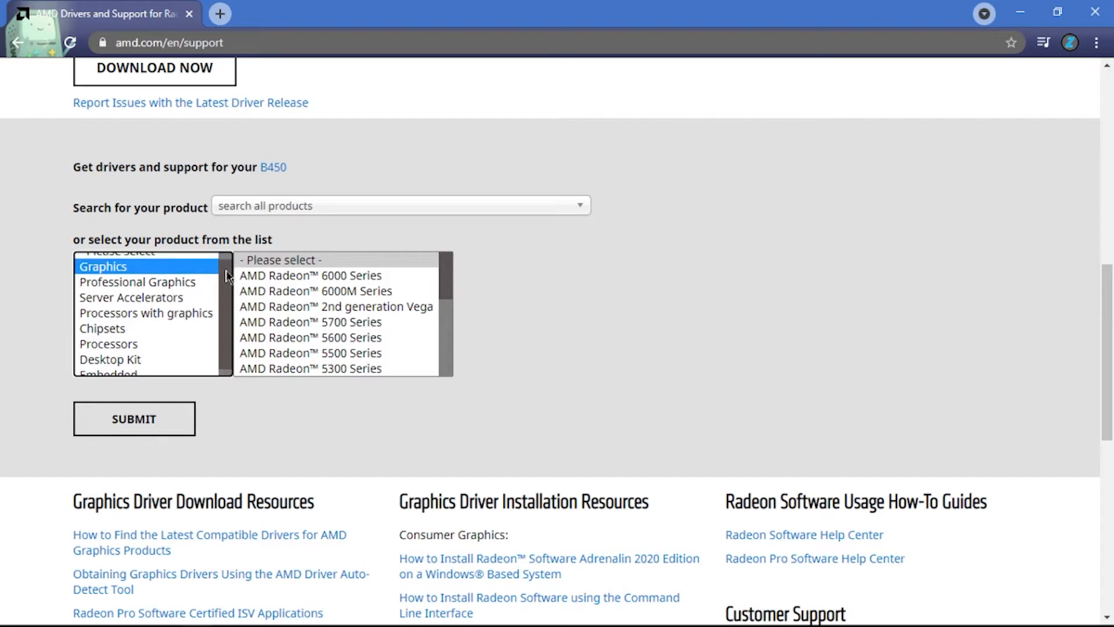
click(125, 340)
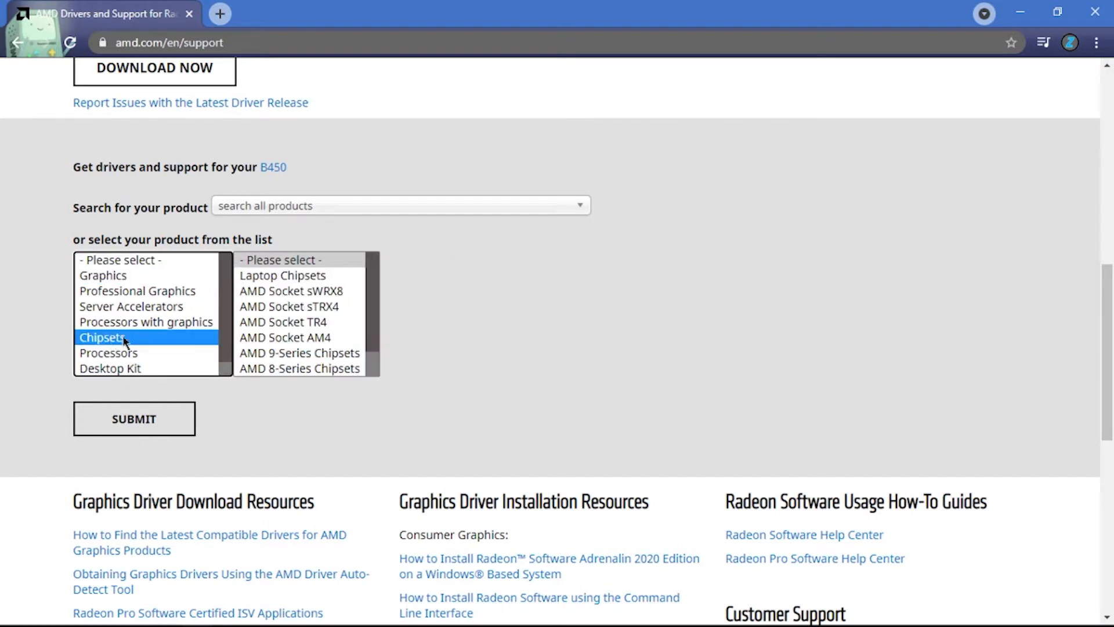
- Choose AMD Socket AM4 and the B450 chipset, and submit the selection to open its drivers page
drag(369, 289, 364, 364)
scroll(358, 312, up, 1)
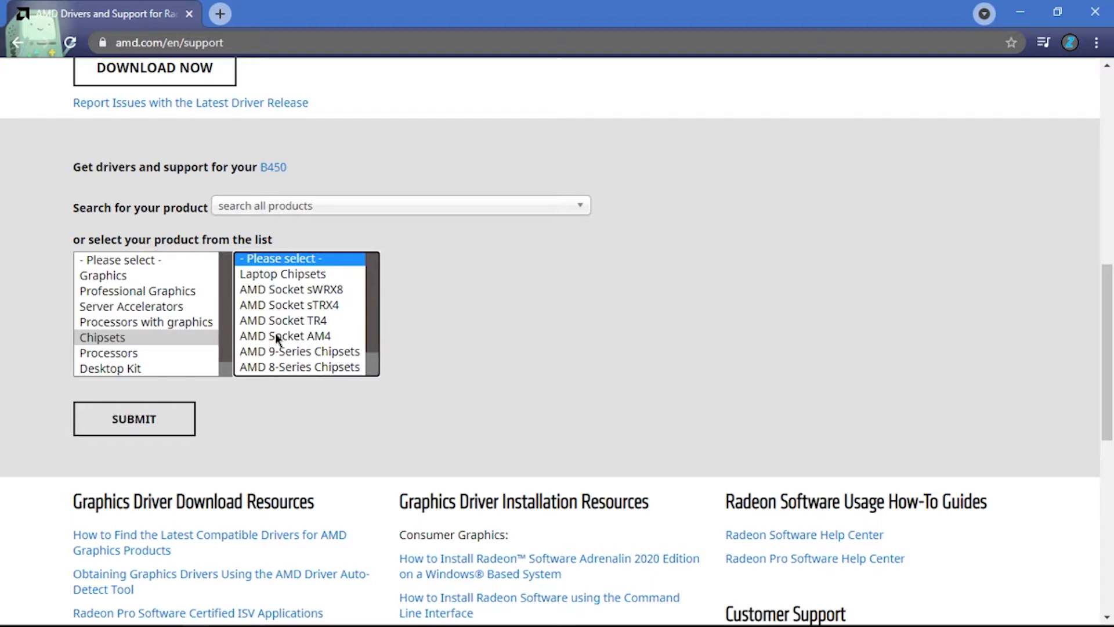
click(277, 337)
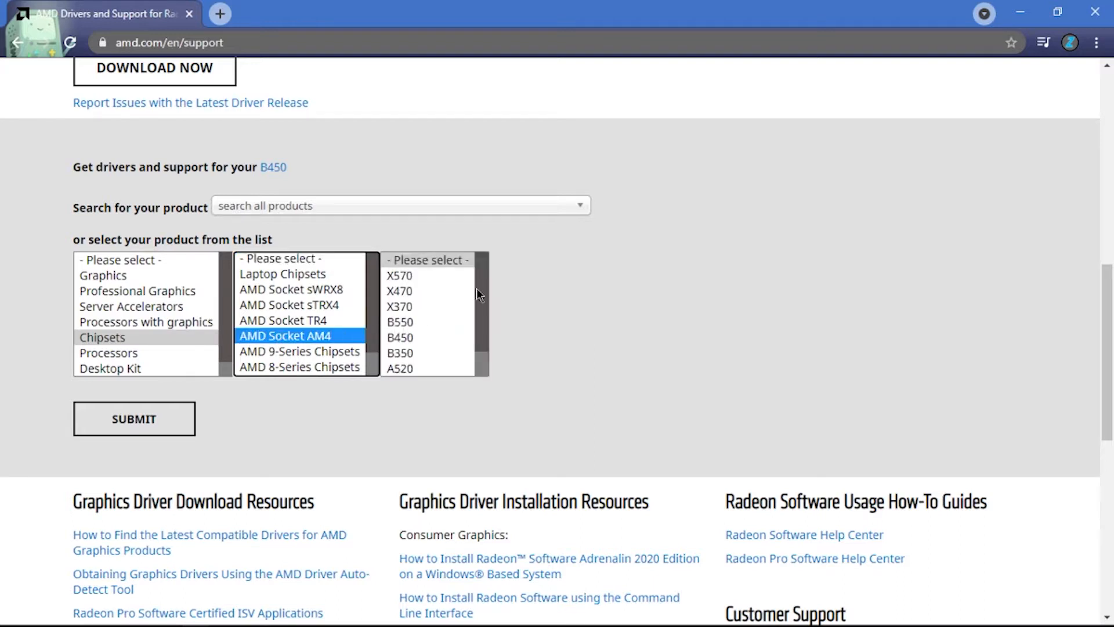
click(478, 294)
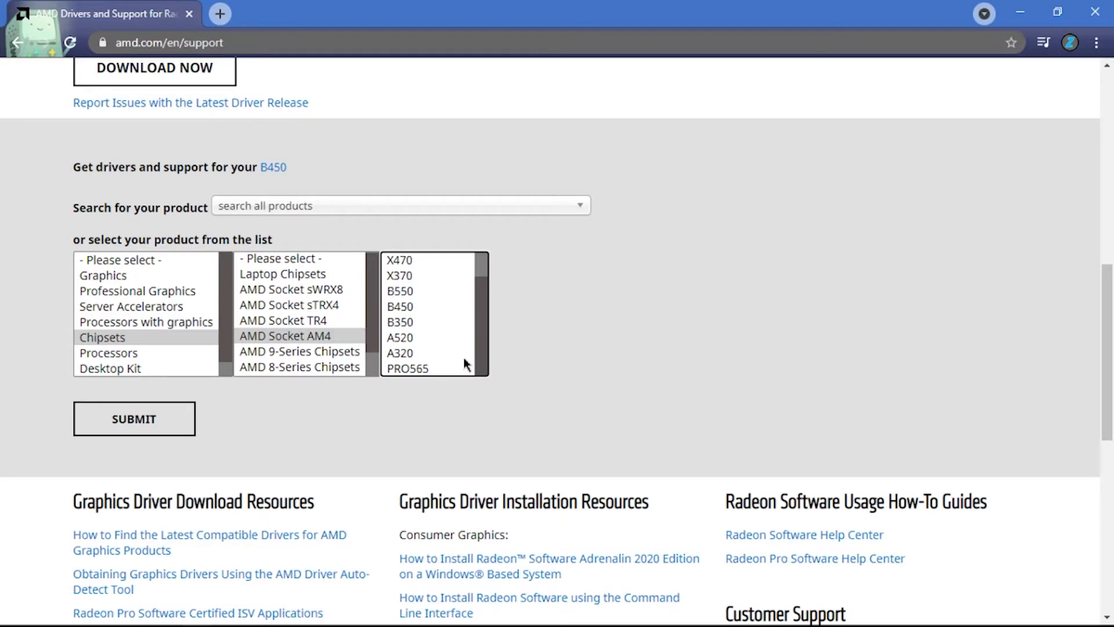
drag(486, 310, 480, 338)
click(402, 338)
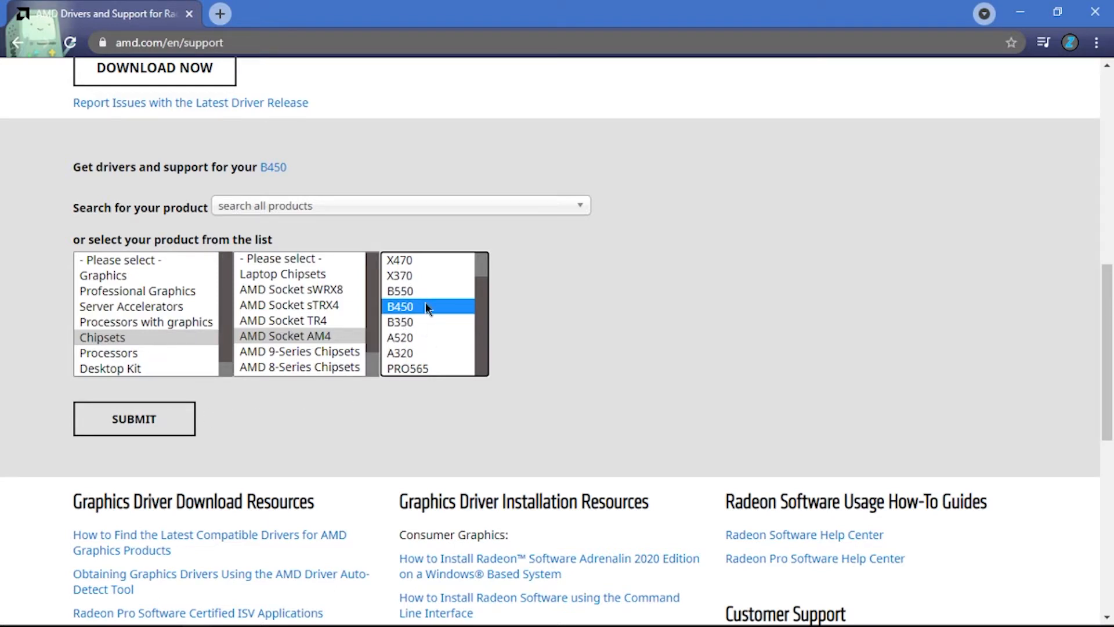
click(128, 419)
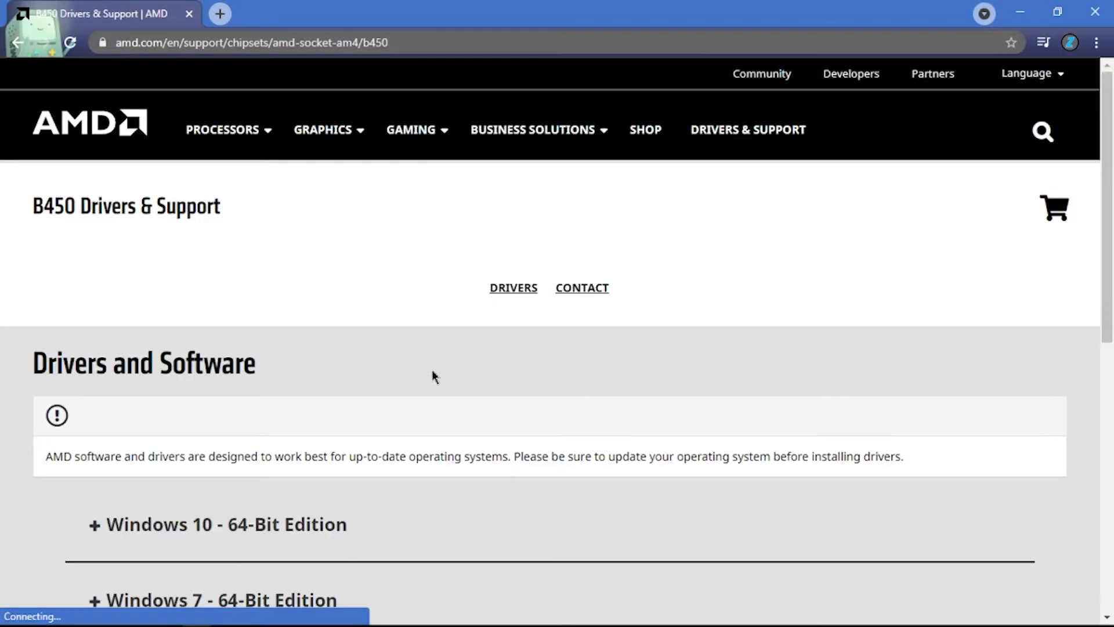
- Expand the Windows 10 - 64-Bit Edition drivers and examine the AMD Chipset Drivers entry and its release date
scroll(435, 371, down, 3)
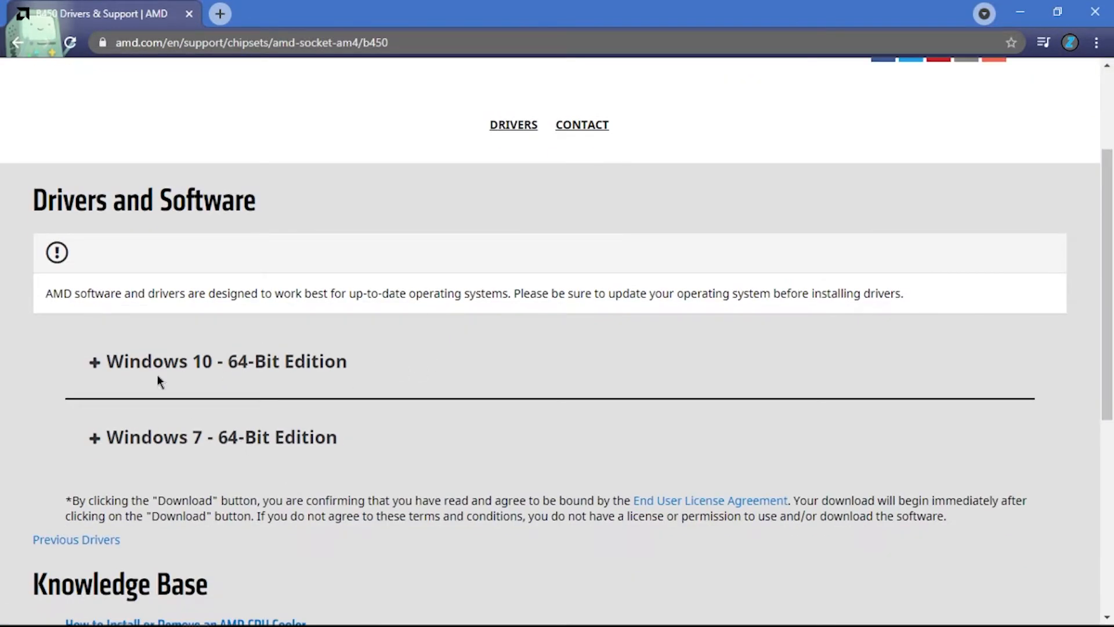
click(157, 375)
scroll(371, 351, down, 3)
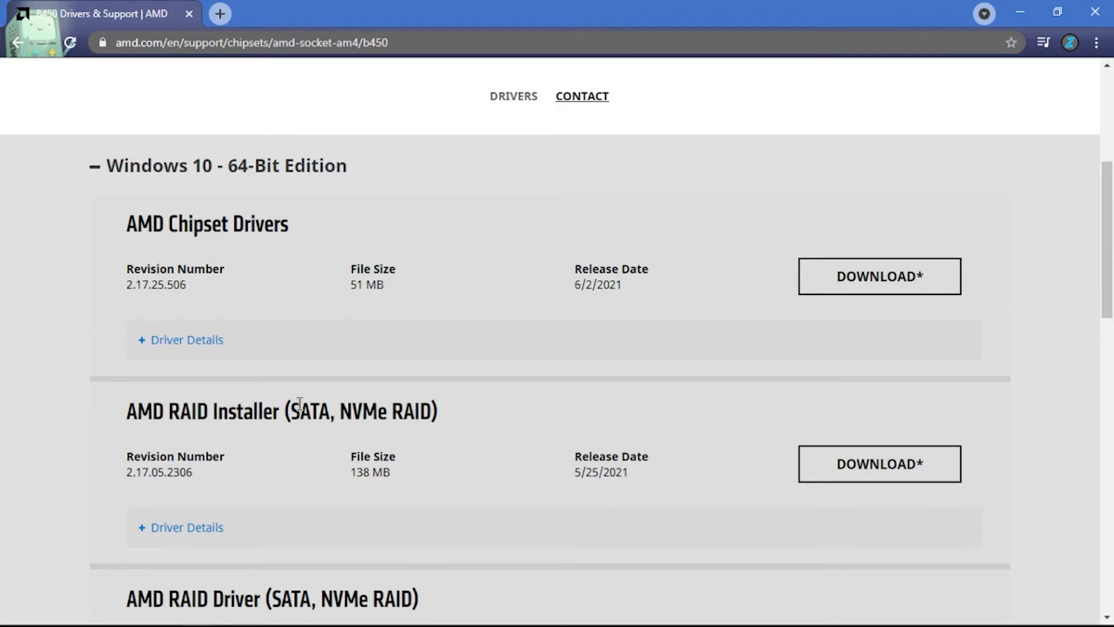
scroll(300, 403, down, 4)
scroll(294, 412, down, 5)
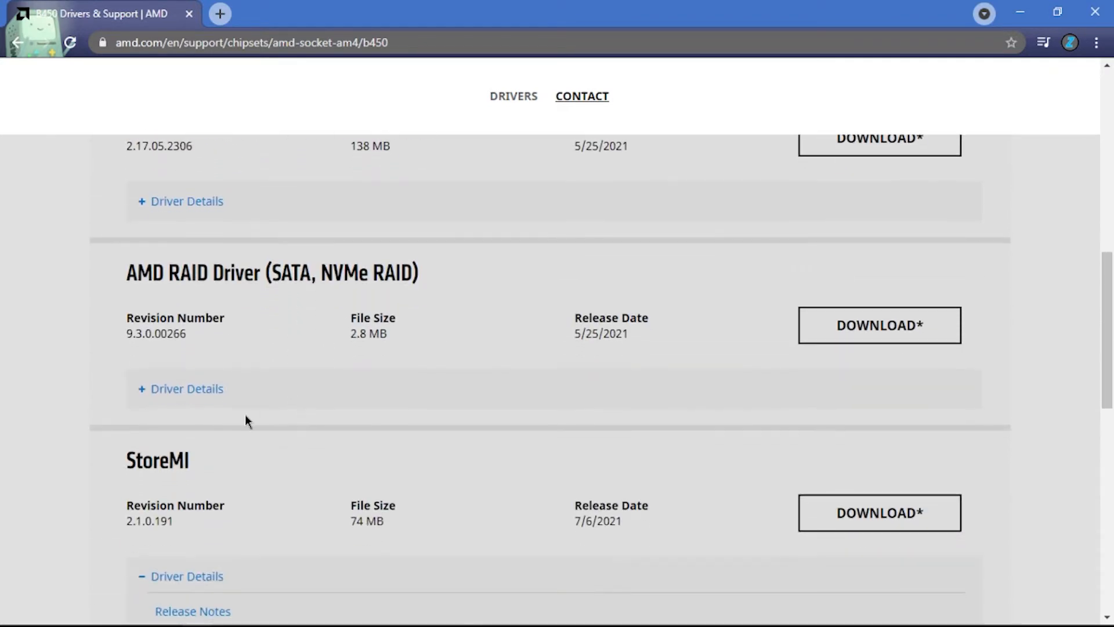
scroll(294, 423, up, 10)
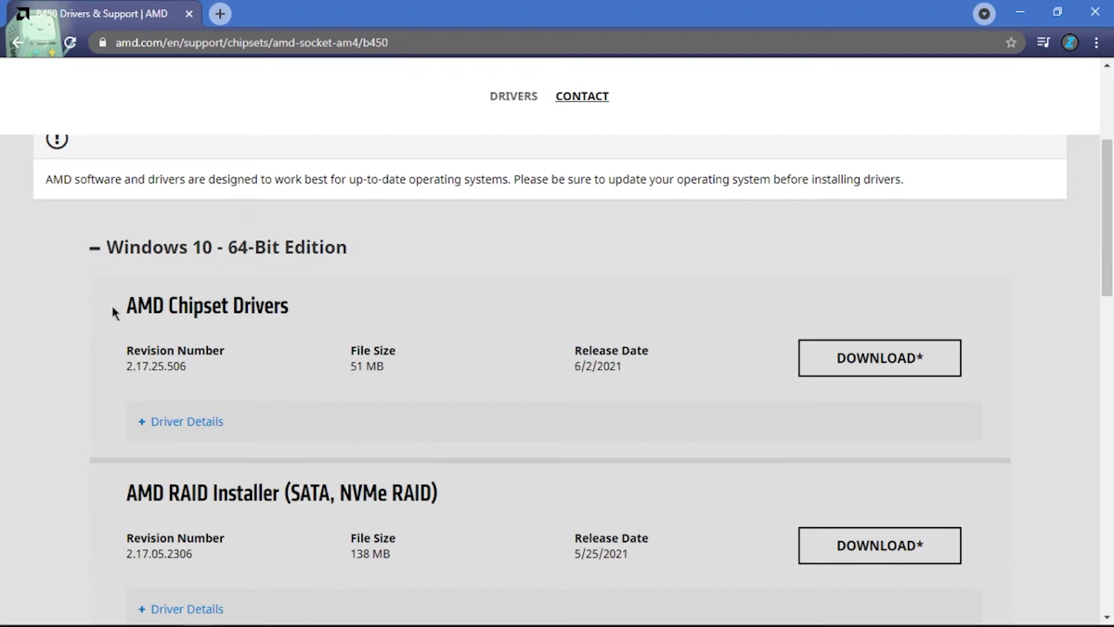
drag(115, 312, 308, 318)
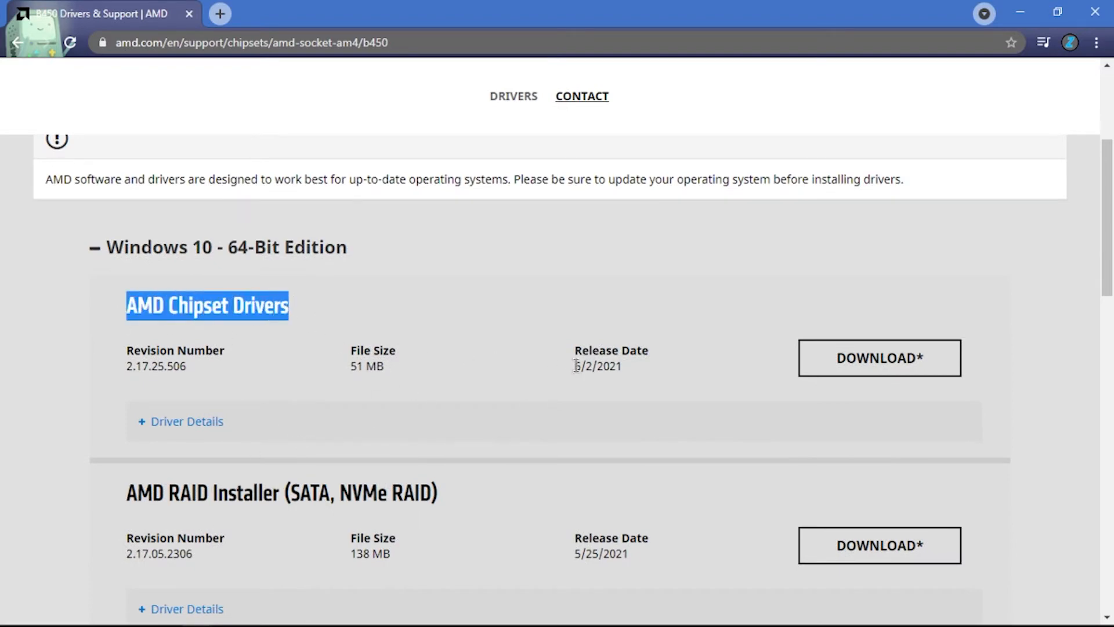
drag(577, 366, 630, 373)
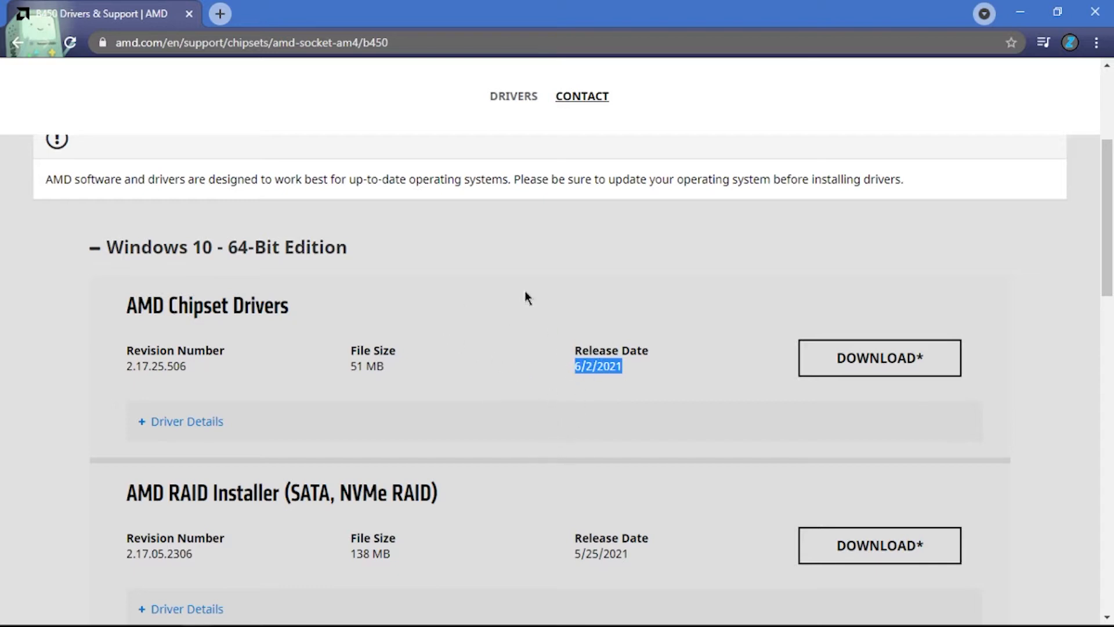
click(1020, 12)
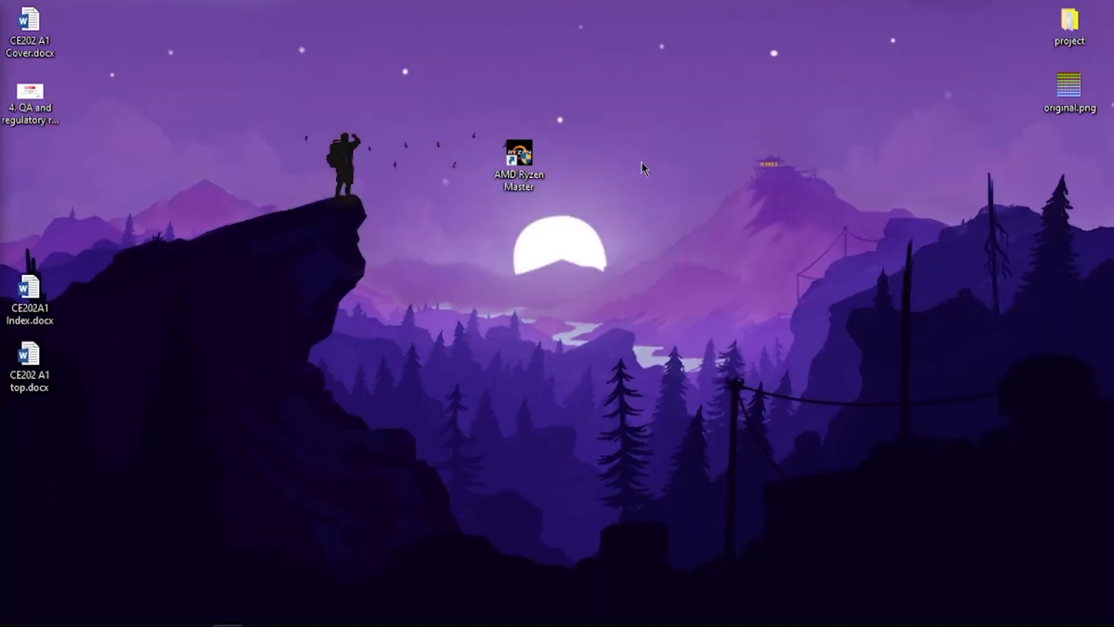
right_click(357, 149)
click(388, 200)
right_click(330, 175)
click(370, 222)
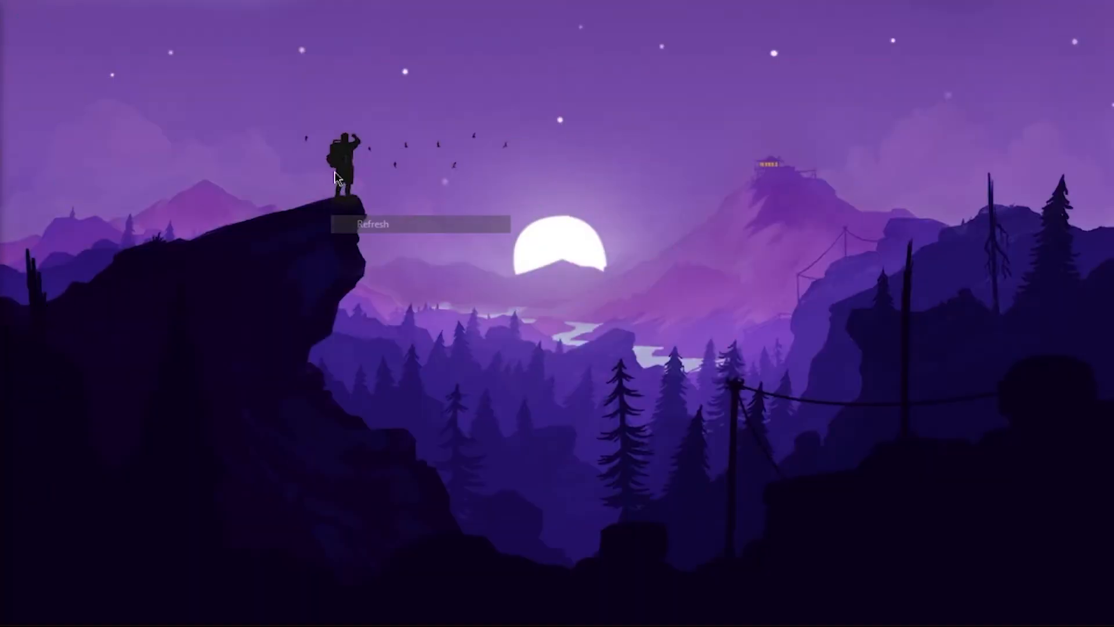
right_click(336, 170)
click(381, 224)
right_click(350, 187)
click(390, 236)
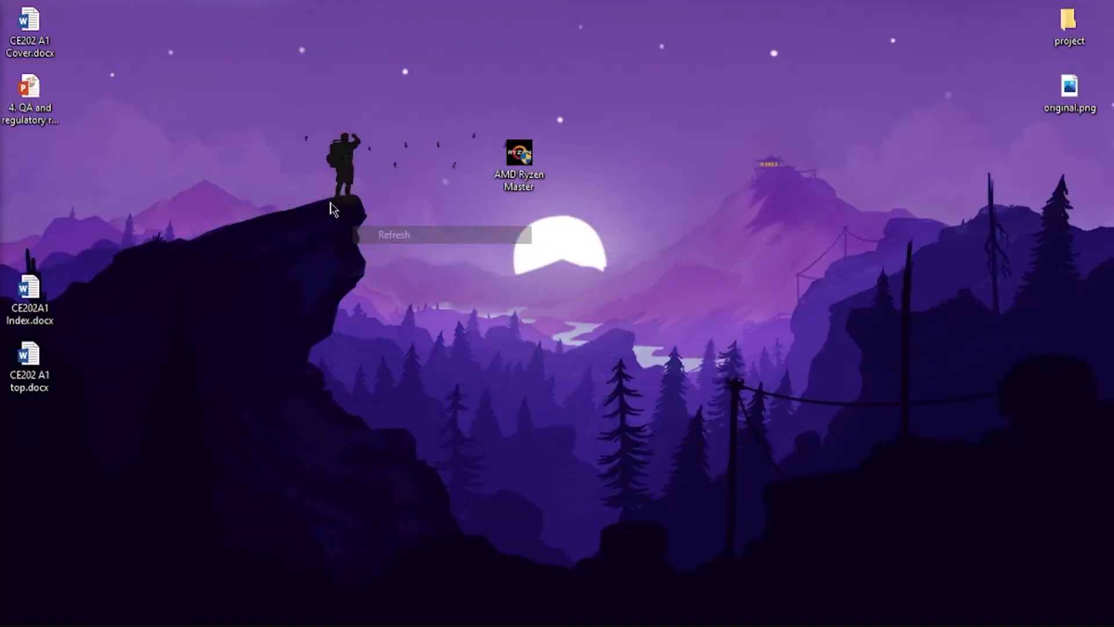
right_click(330, 204)
click(380, 250)
right_click(332, 187)
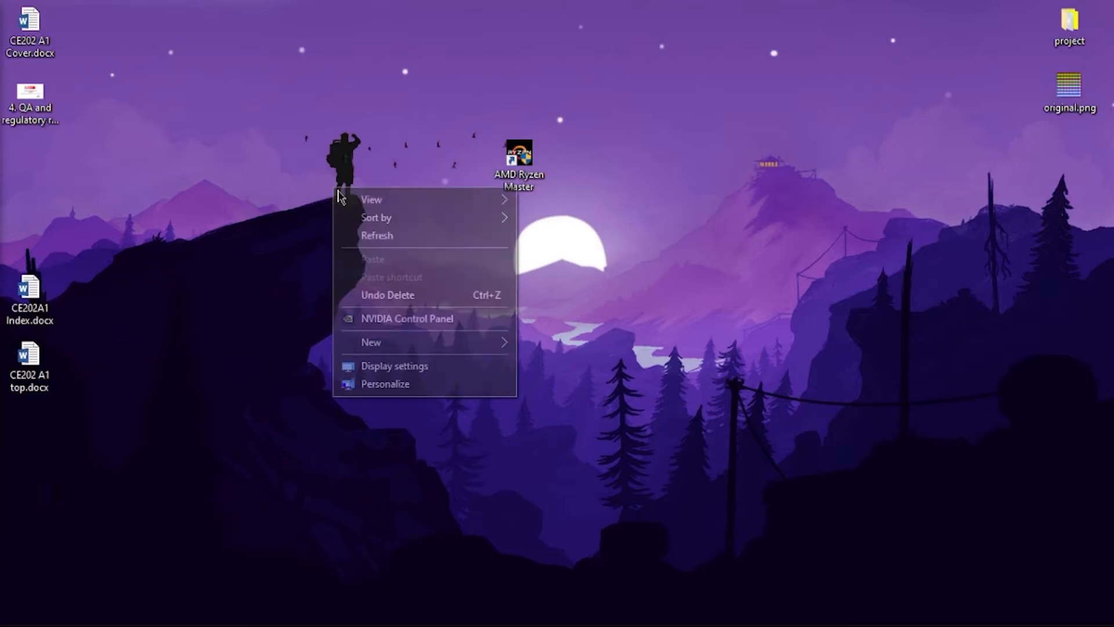
click(377, 234)
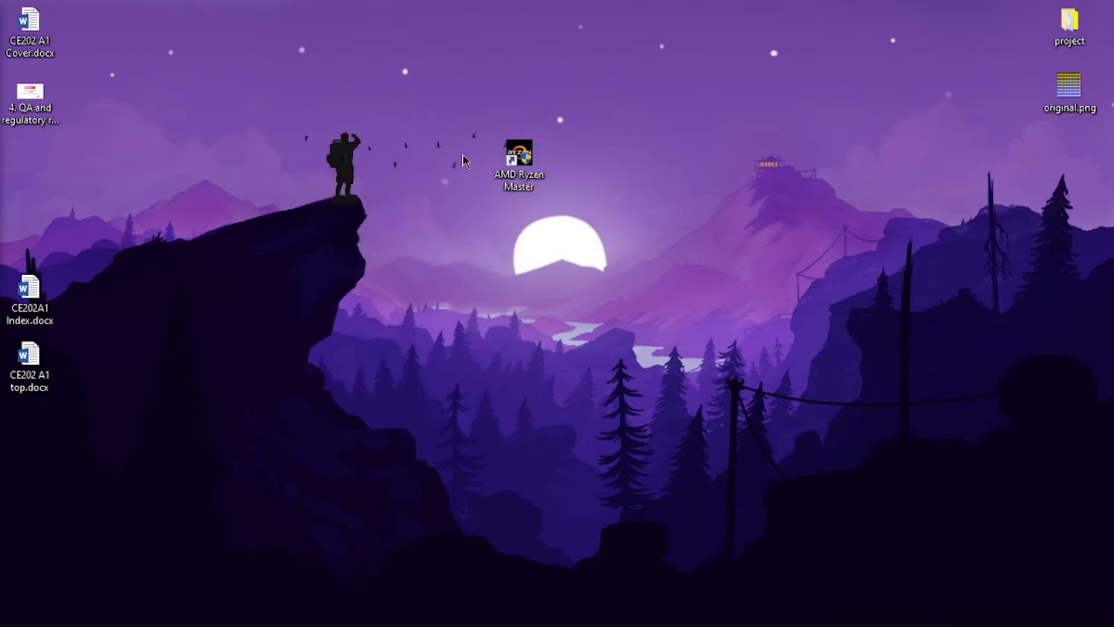
- Search Google for "amd ryzen master" in a new browser tab and open AMD's Ryzen Master Utility page
click(531, 177)
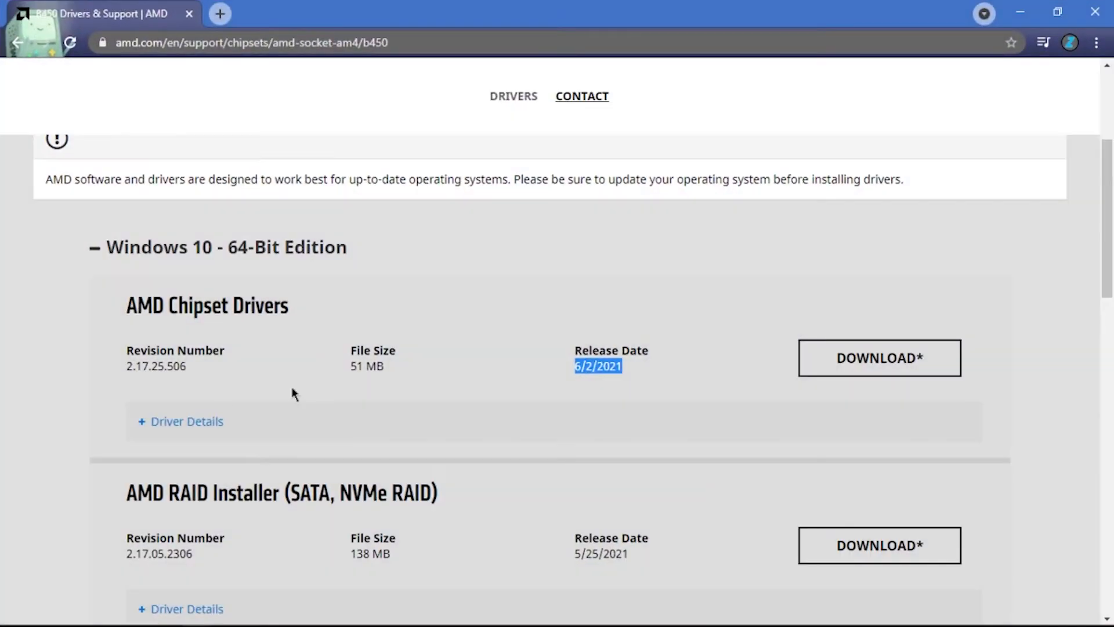
click(220, 12)
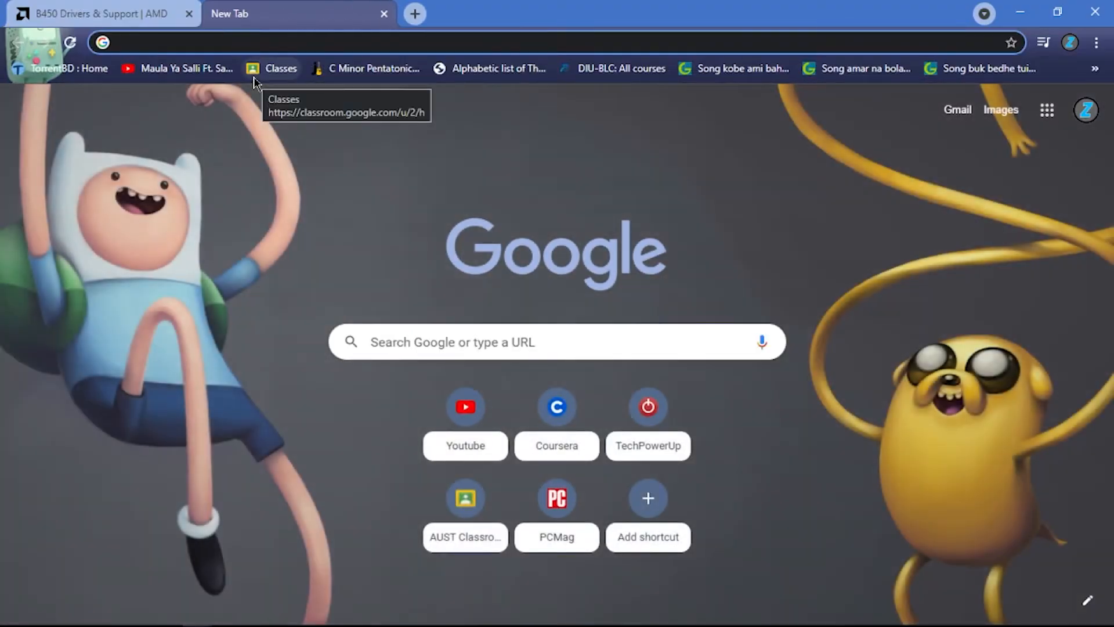
text(amd r)
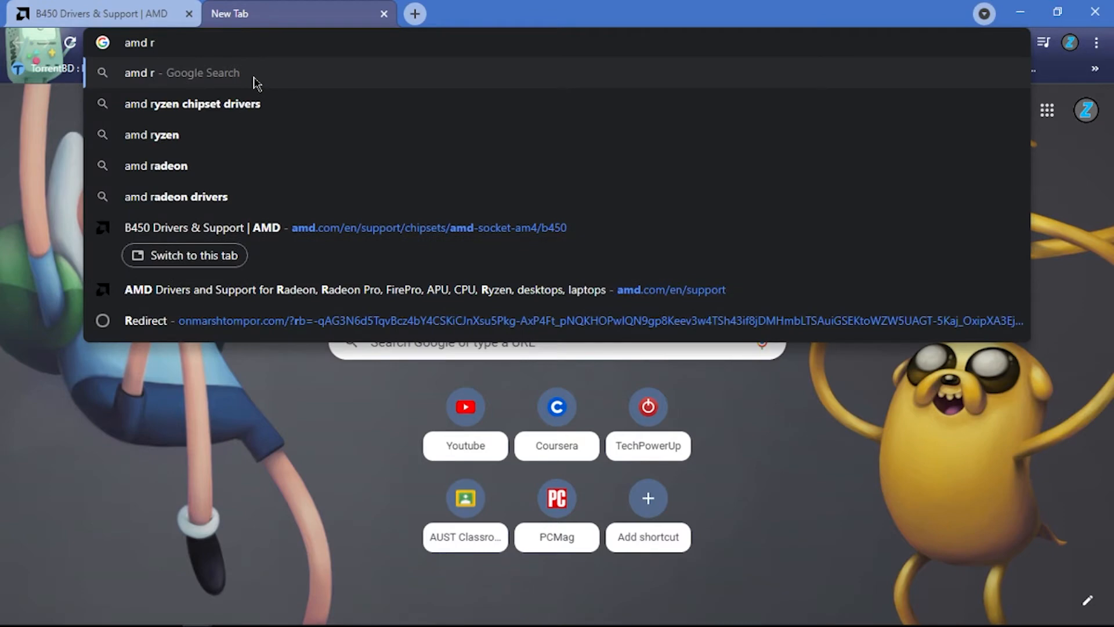
text(yzen mas)
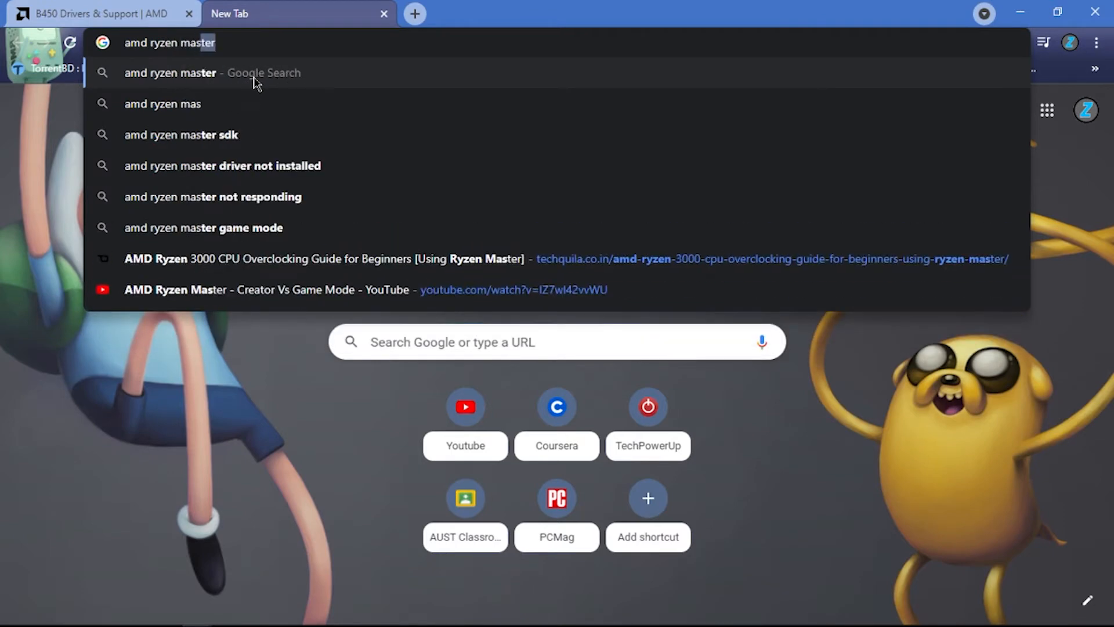
text(ter)
key(Return)
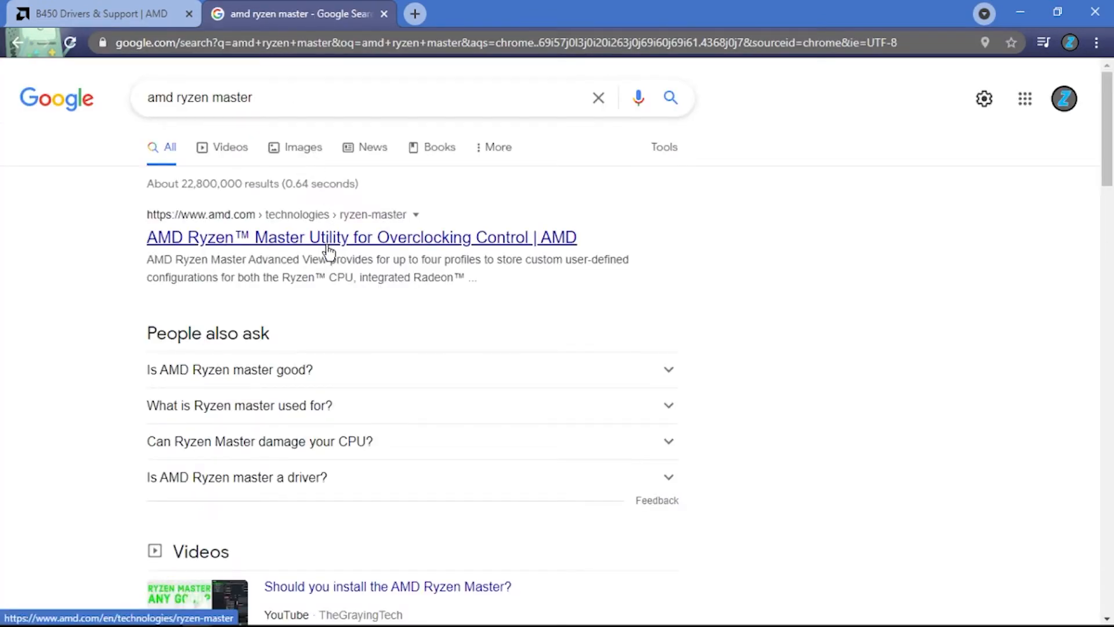
click(334, 244)
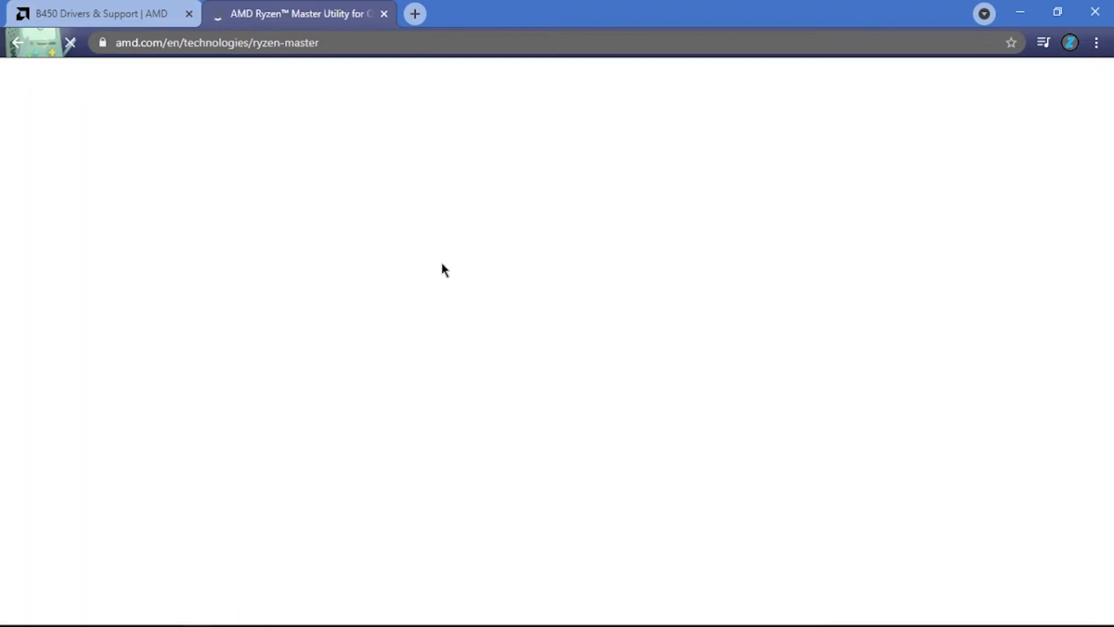
- Look through the AMD Ryzen Master page, including its feature views and download section
scroll(451, 260, down, 13)
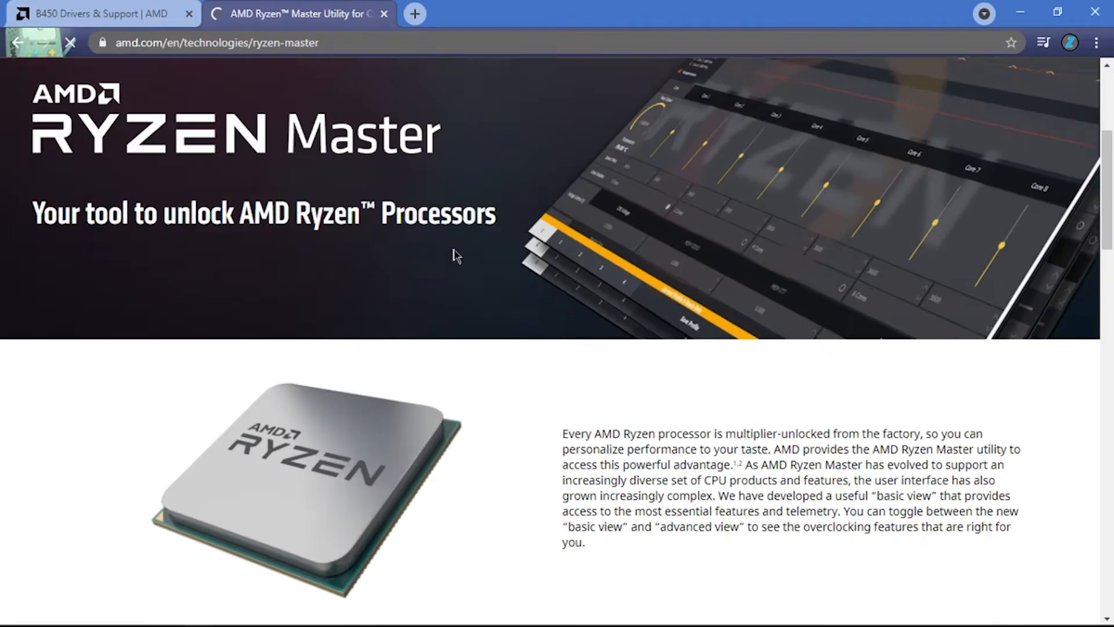
scroll(456, 251, down, 20)
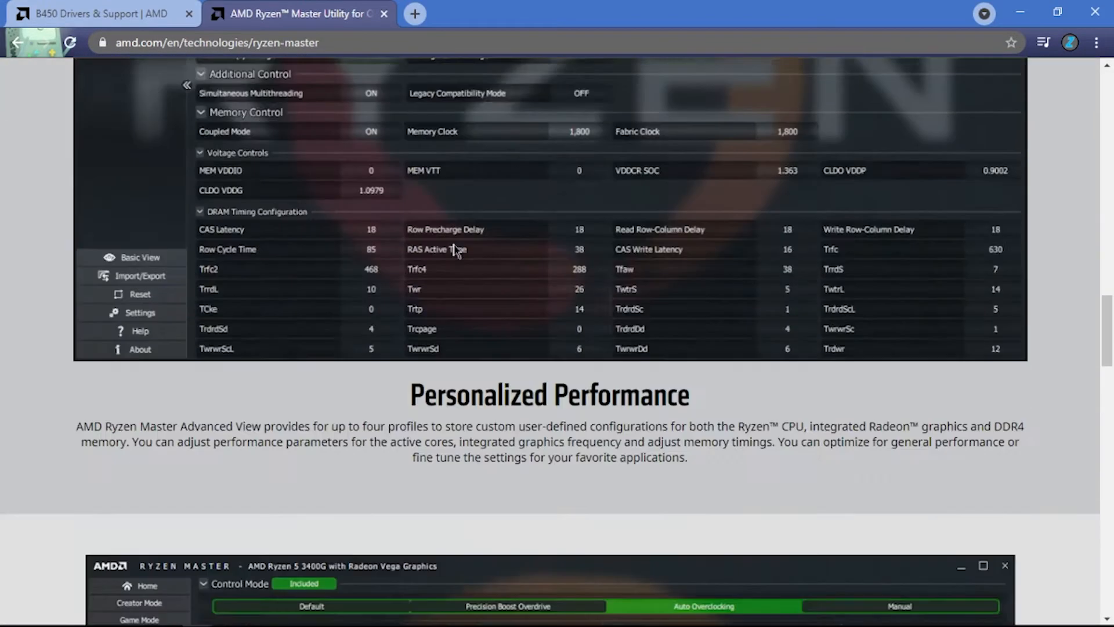
scroll(453, 238, down, 10)
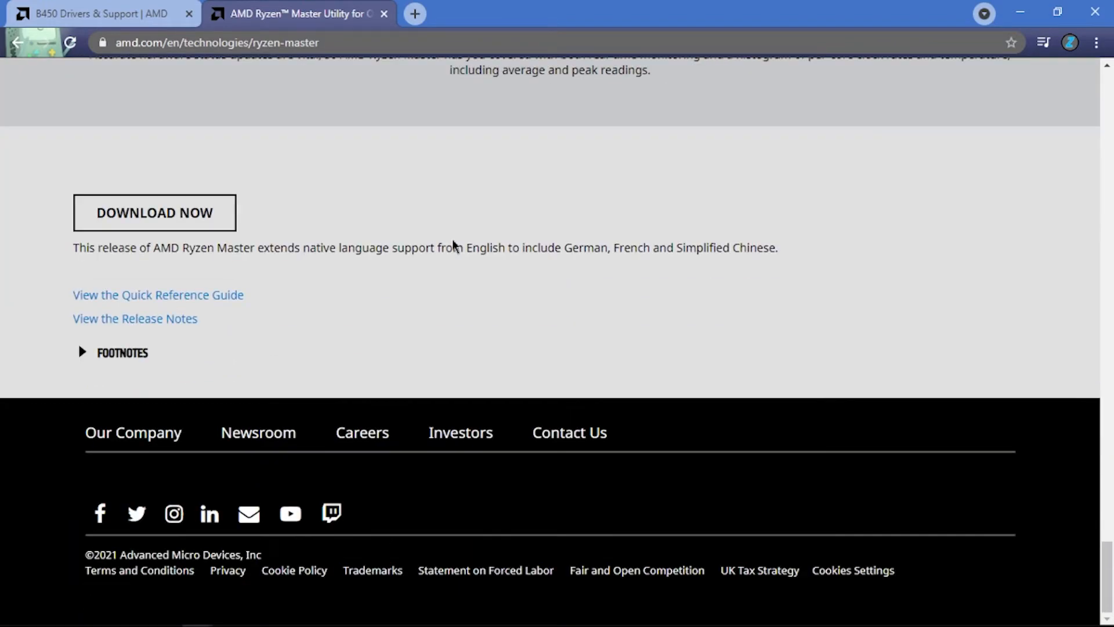
scroll(341, 285, up, 20)
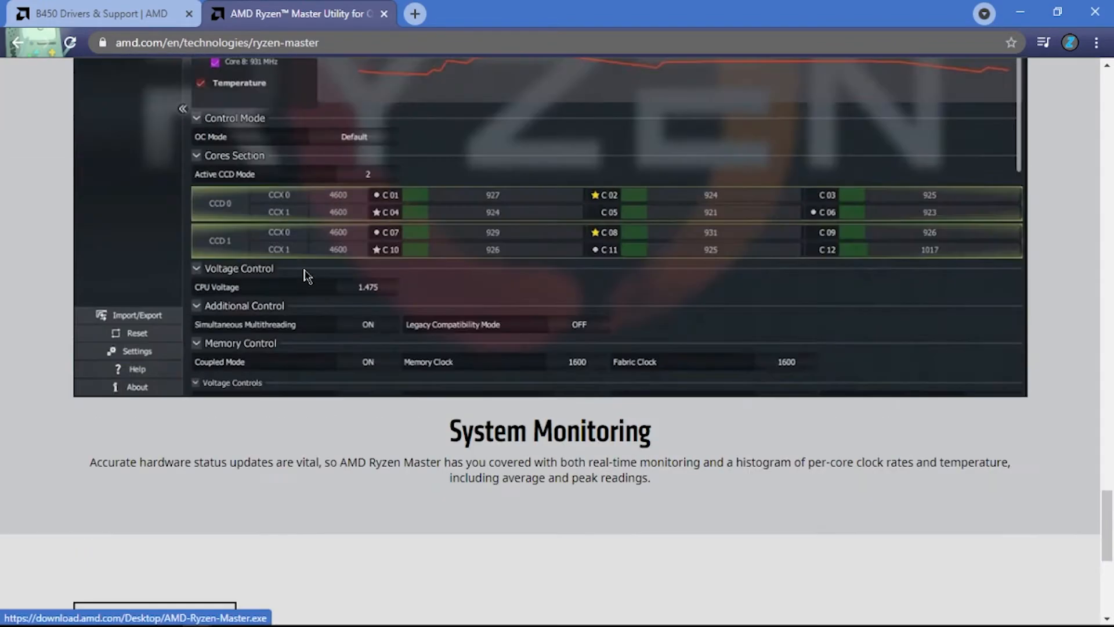
scroll(341, 285, up, 10)
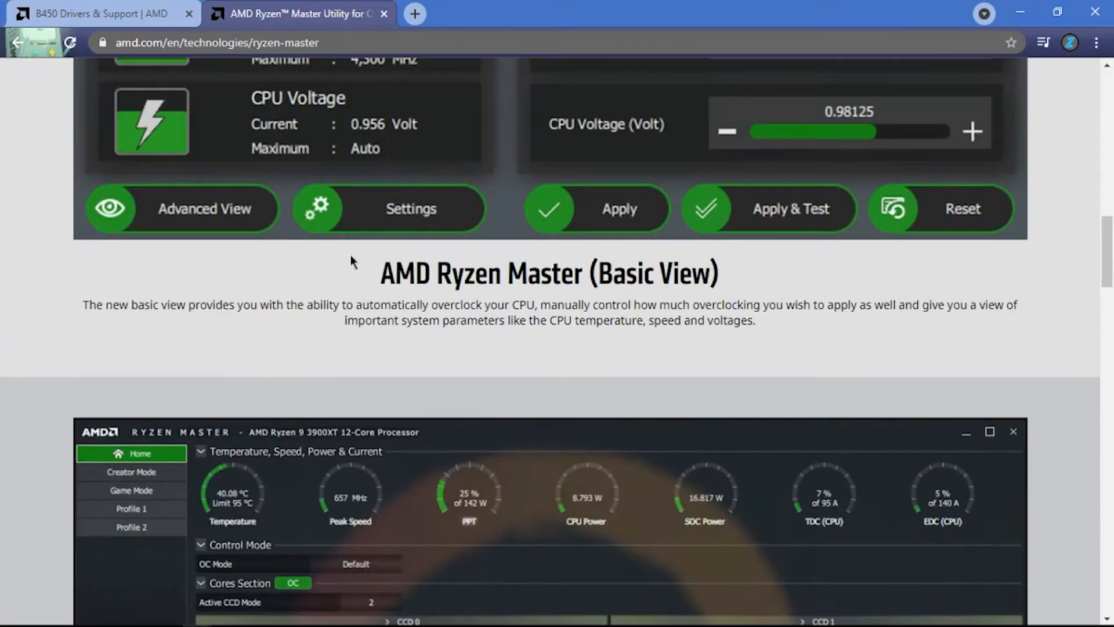
scroll(351, 260, up, 15)
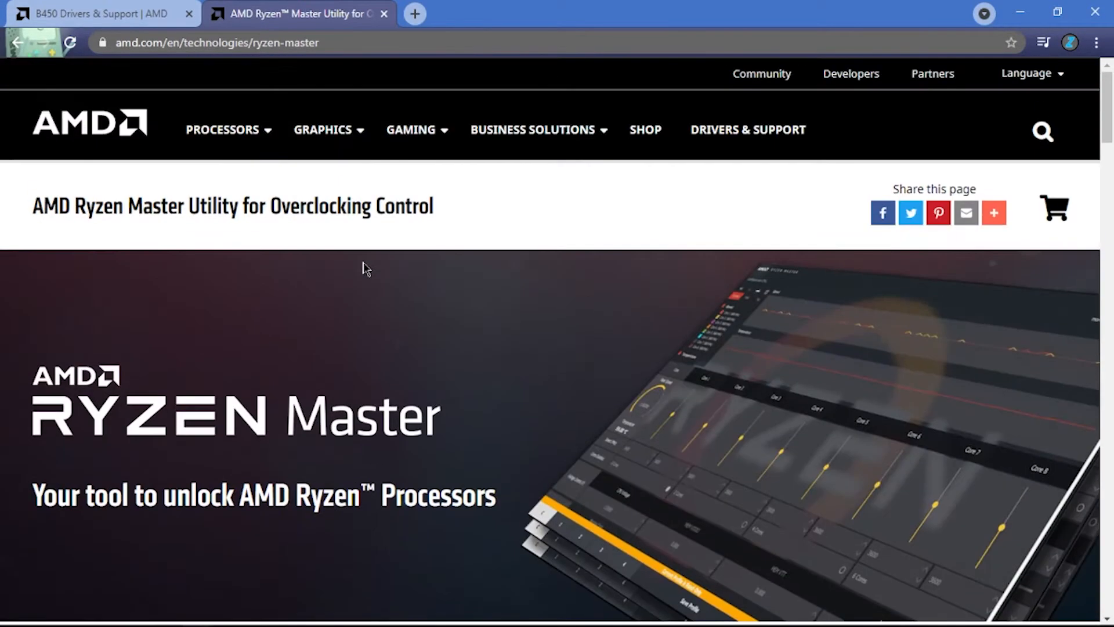
- Minimize the browser and launch AMD Ryzen Master from its desktop shortcut
click(1020, 11)
right_click(435, 166)
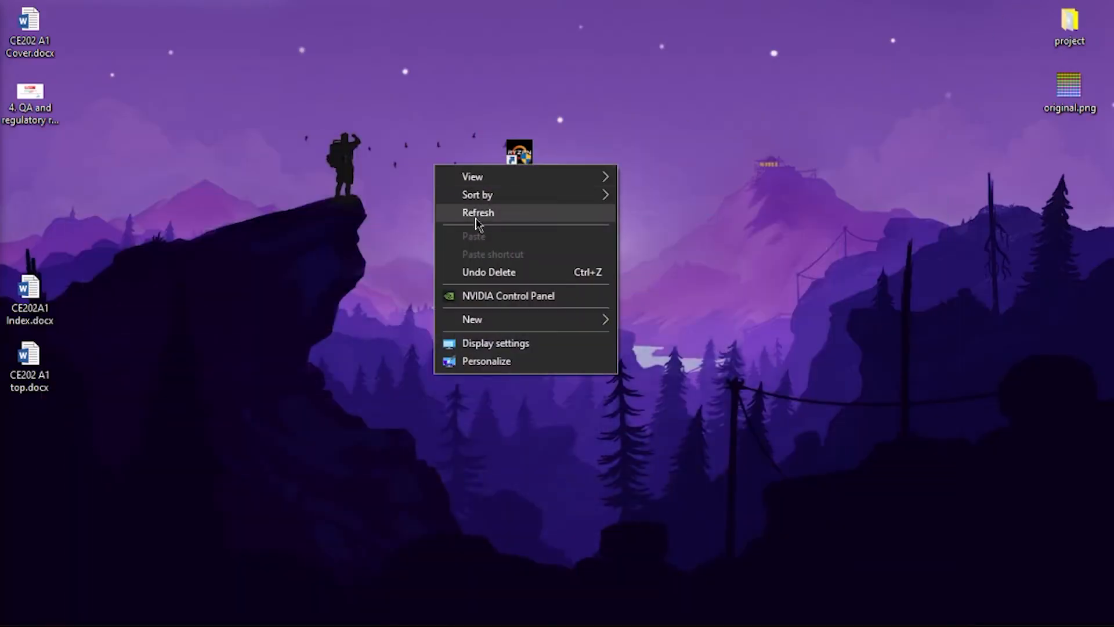
right_click(366, 158)
click(419, 208)
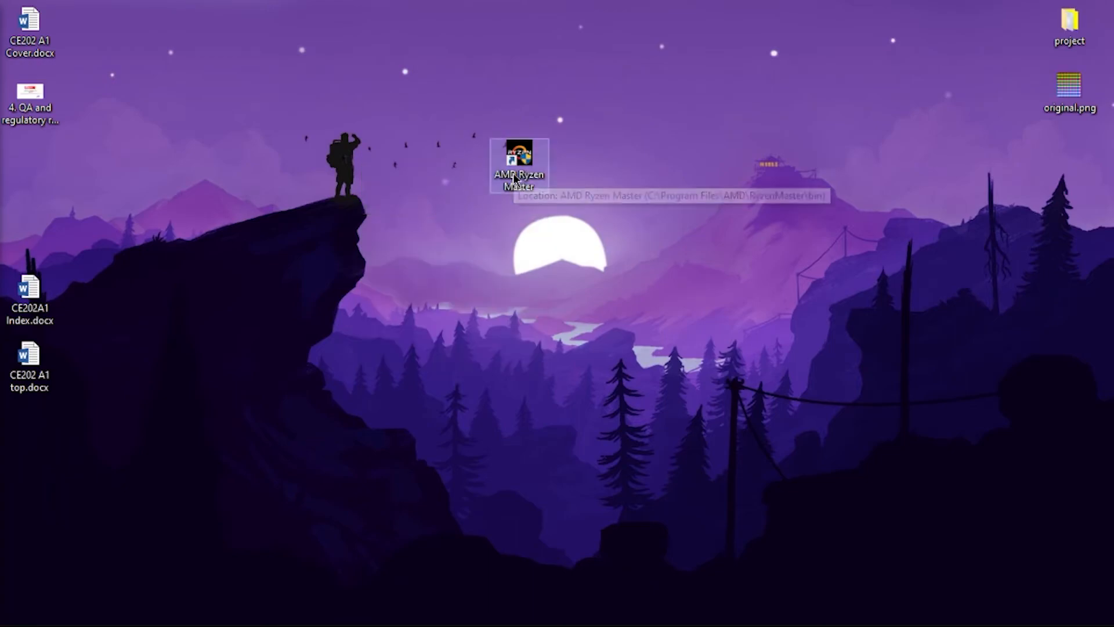
double_click(514, 179)
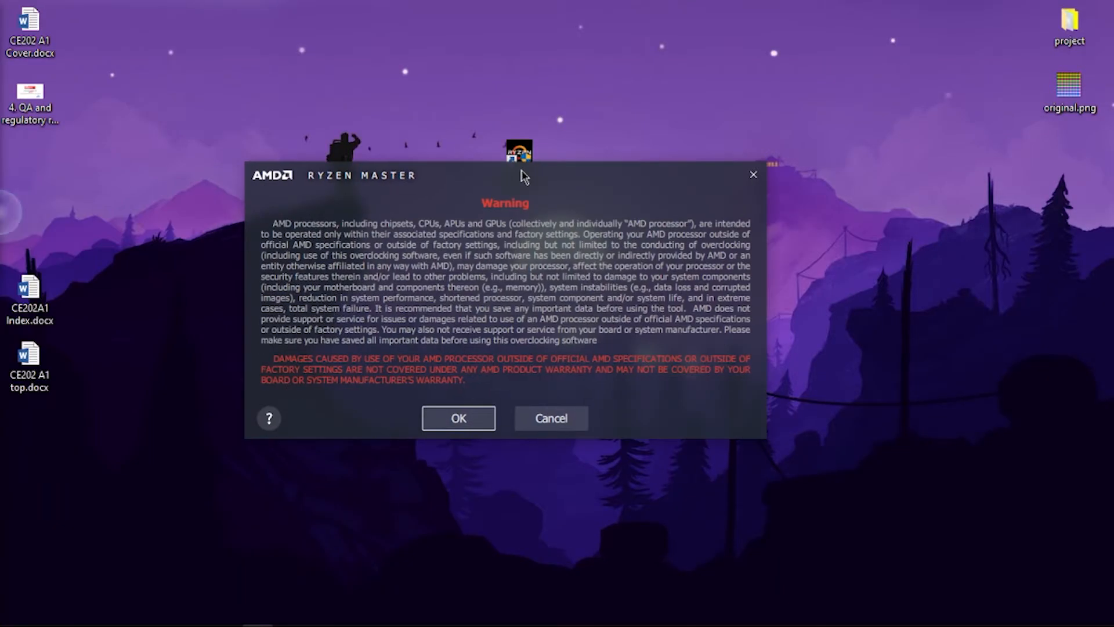
- Accept the Ryzen Master overclocking warning to open the utility
drag(521, 168, 560, 199)
right_click(655, 90)
click(682, 140)
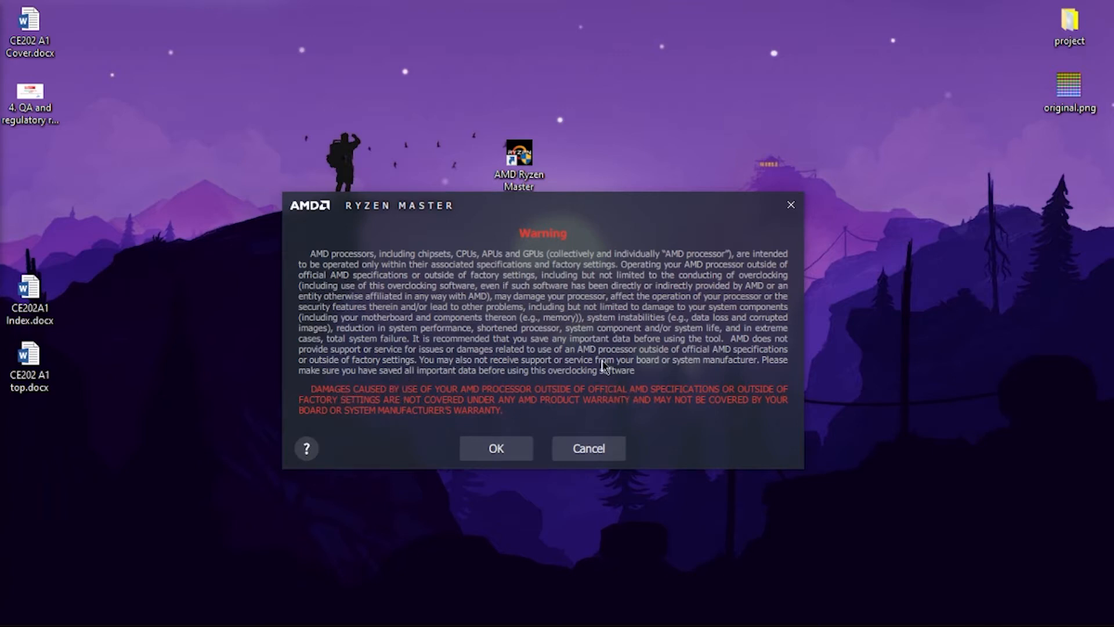
drag(599, 205, 585, 239)
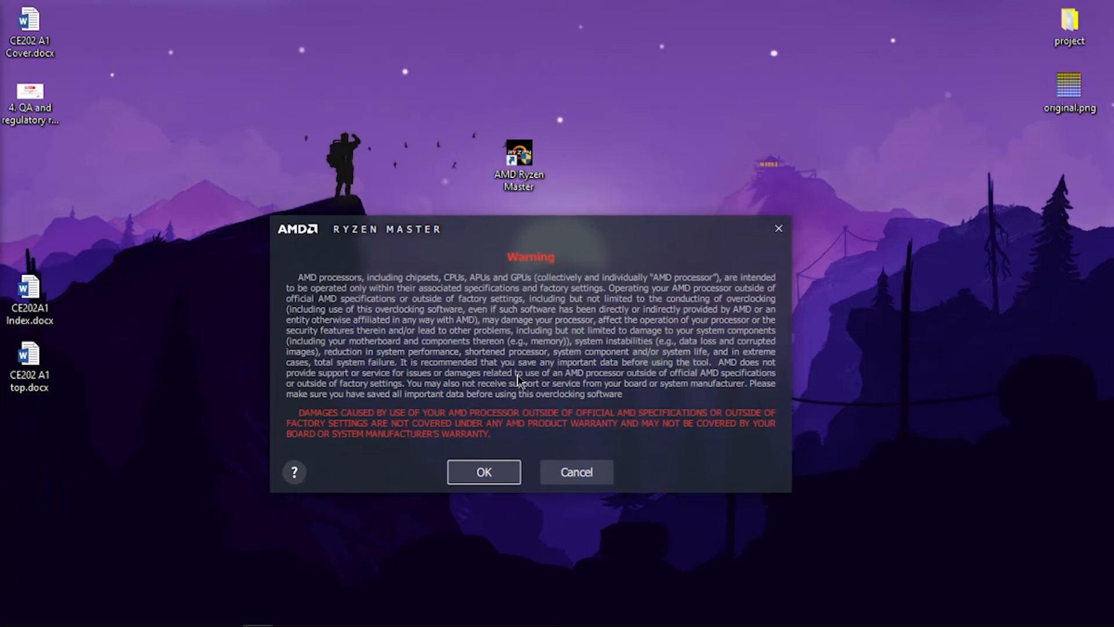
click(477, 477)
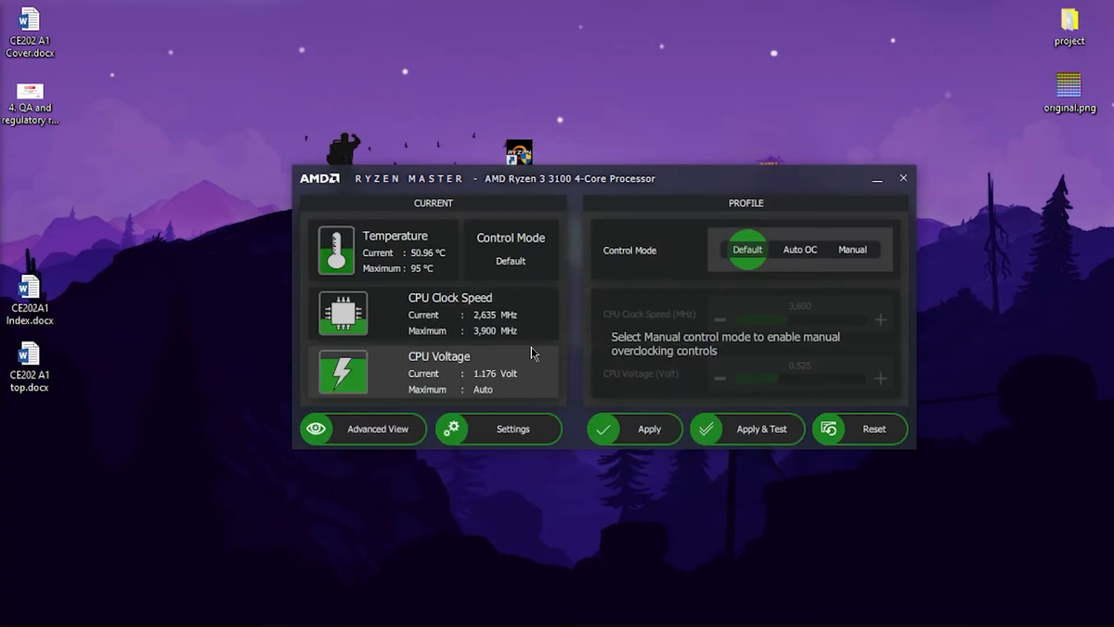
drag(644, 188, 605, 163)
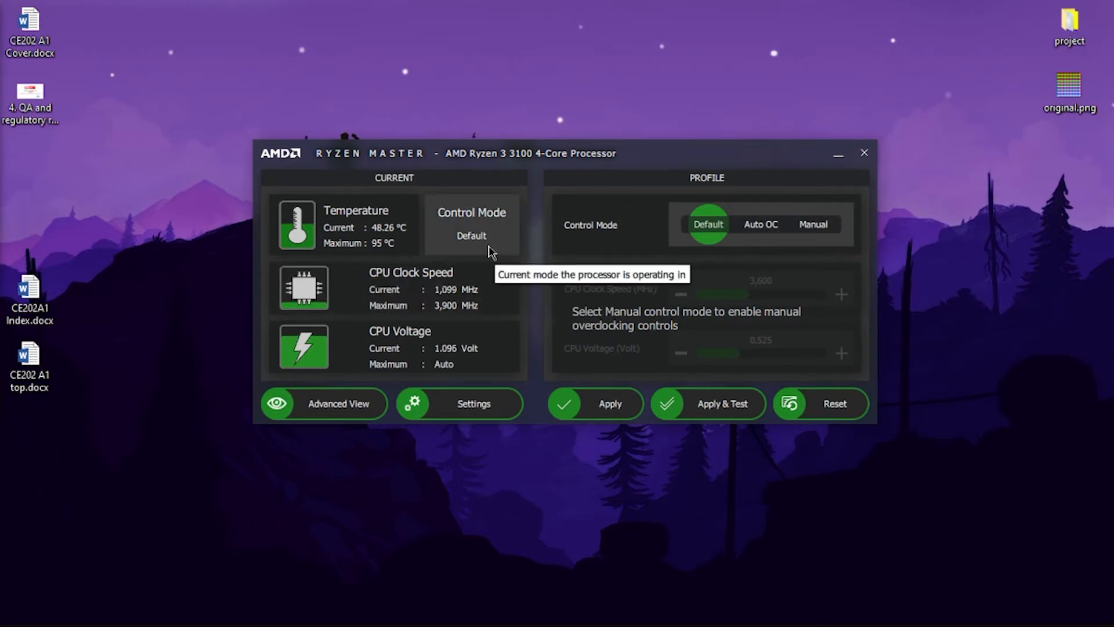
right_click(622, 49)
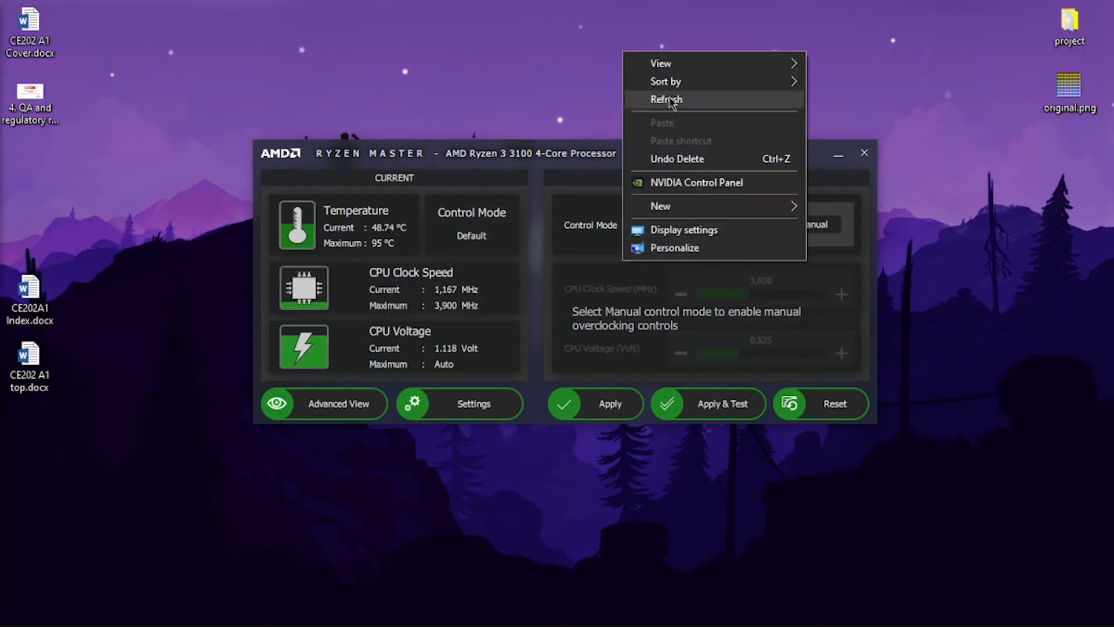
click(650, 98)
right_click(500, 27)
click(551, 74)
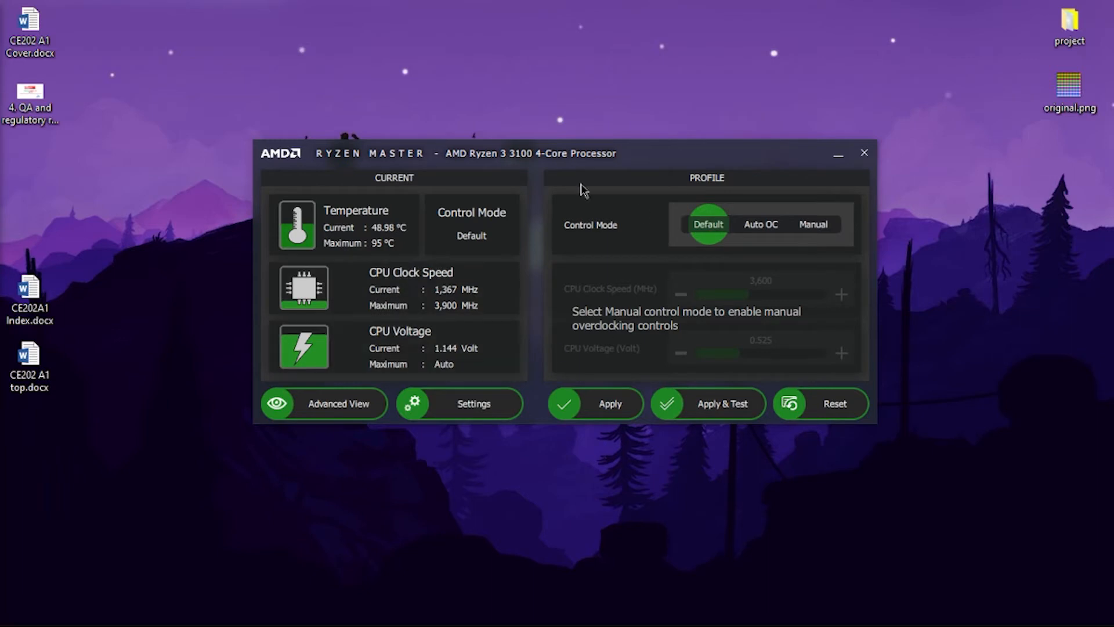
- Switch Ryzen Master to the Advanced View and check the individual core speeds under CCD 0
click(301, 413)
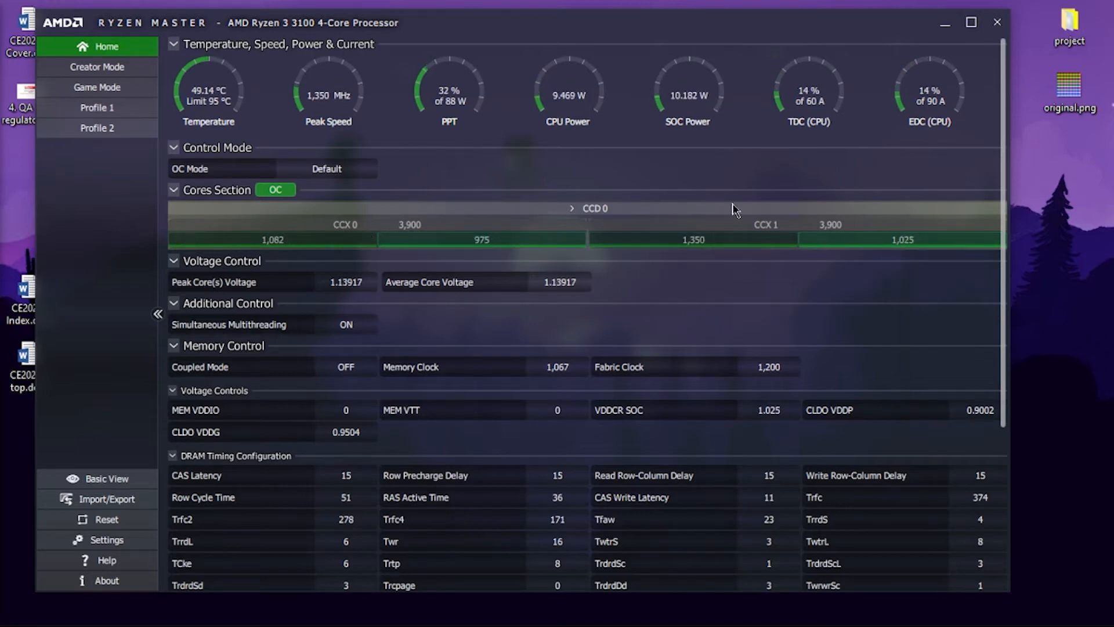
click(574, 215)
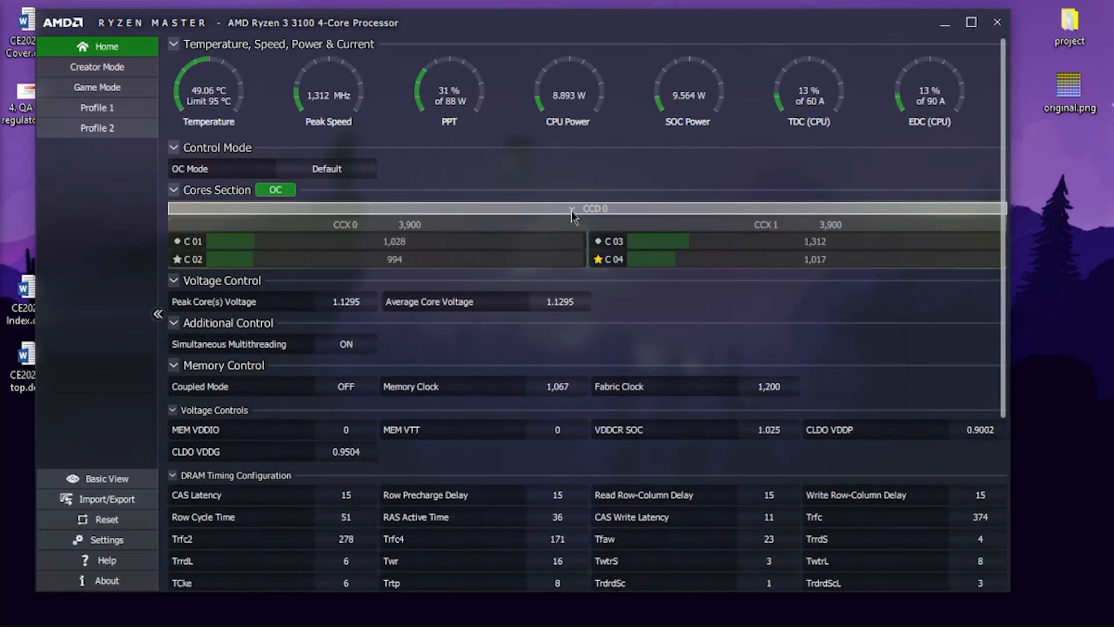
click(573, 214)
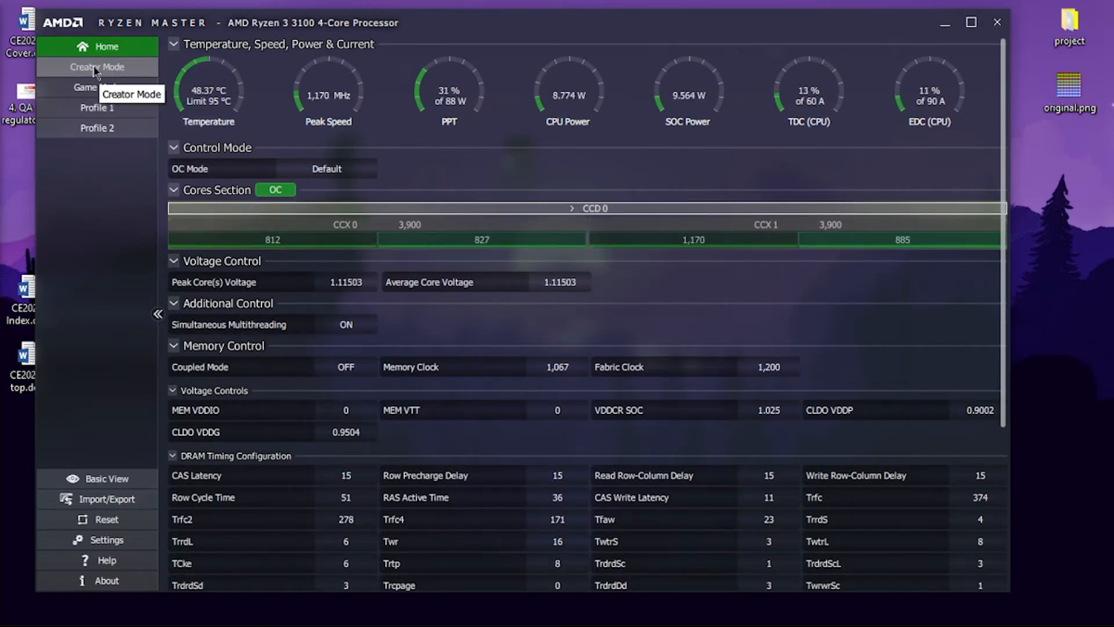
- Compare the Game Mode and Creator Mode profile settings, finishing on Creator Mode
click(115, 91)
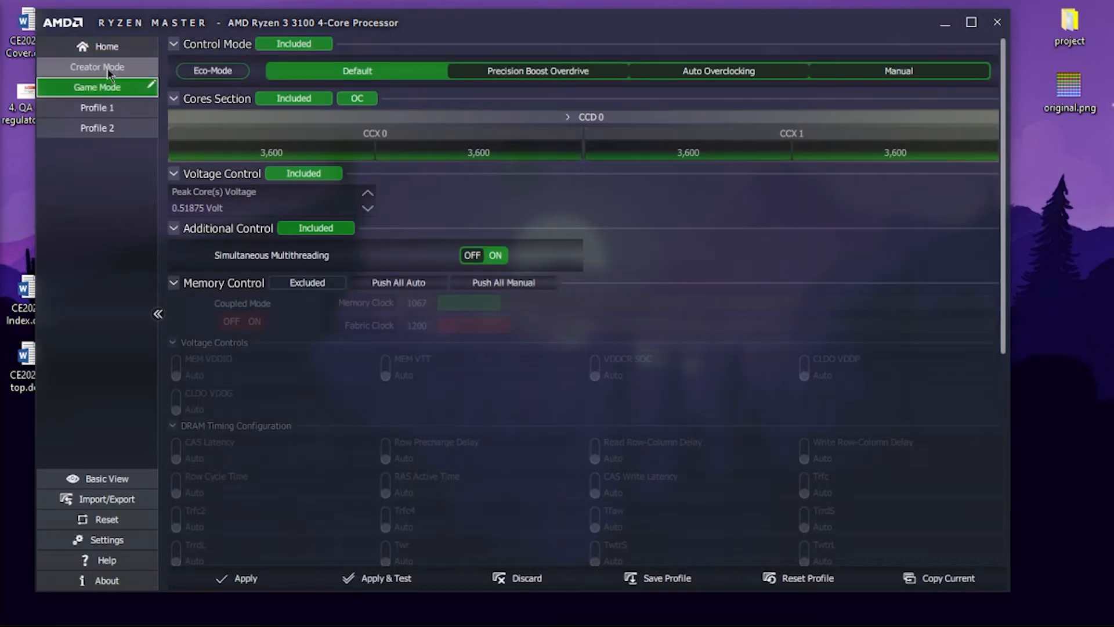
click(106, 69)
click(110, 90)
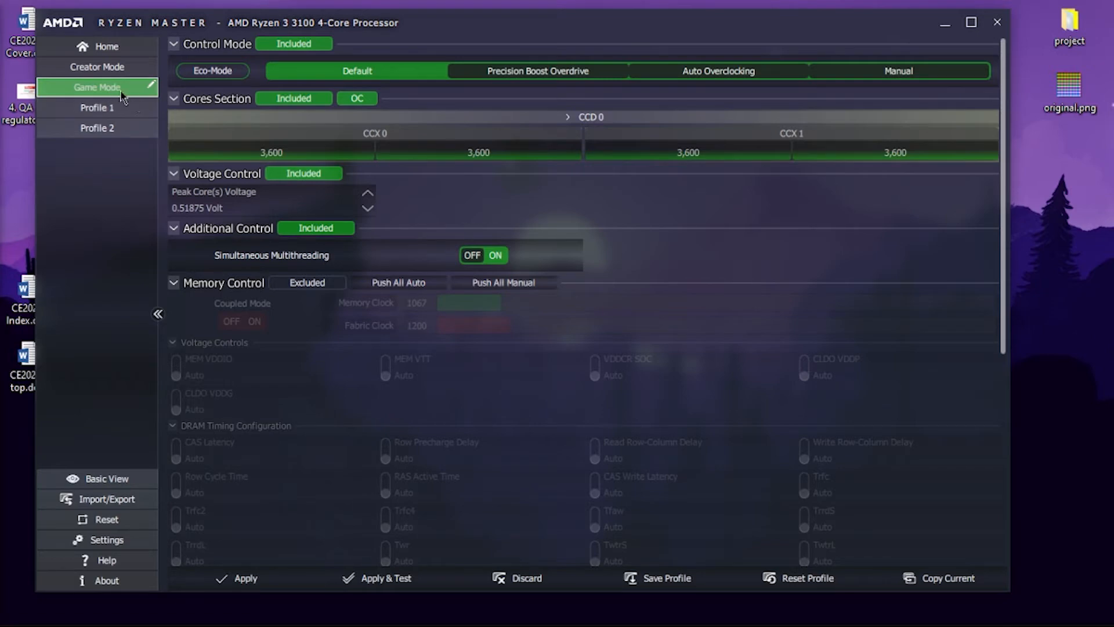
click(107, 68)
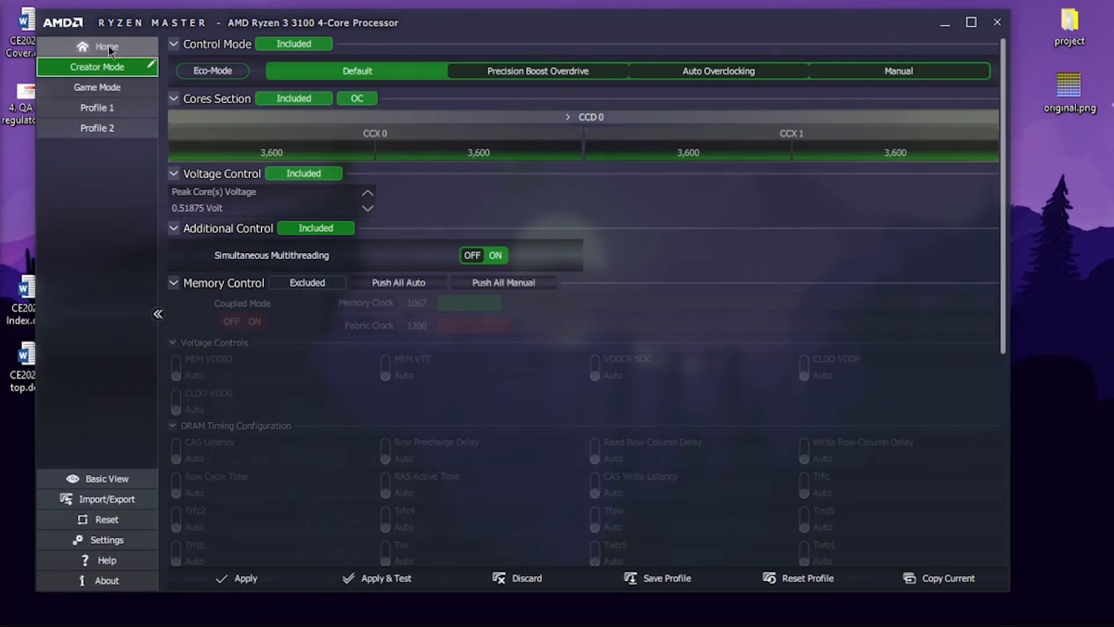
click(110, 87)
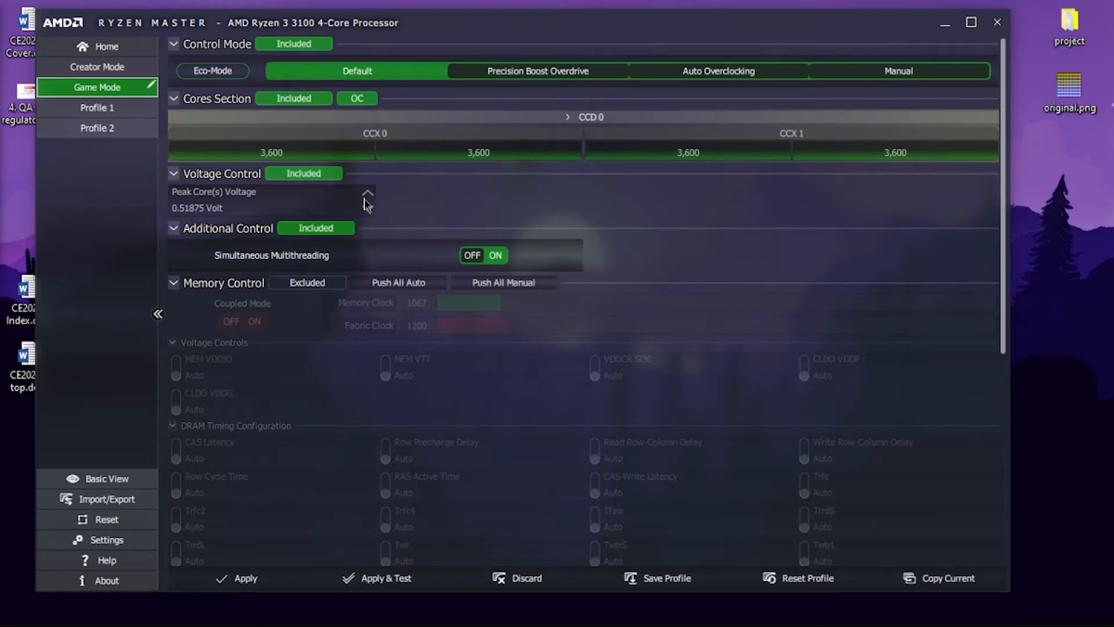
click(117, 75)
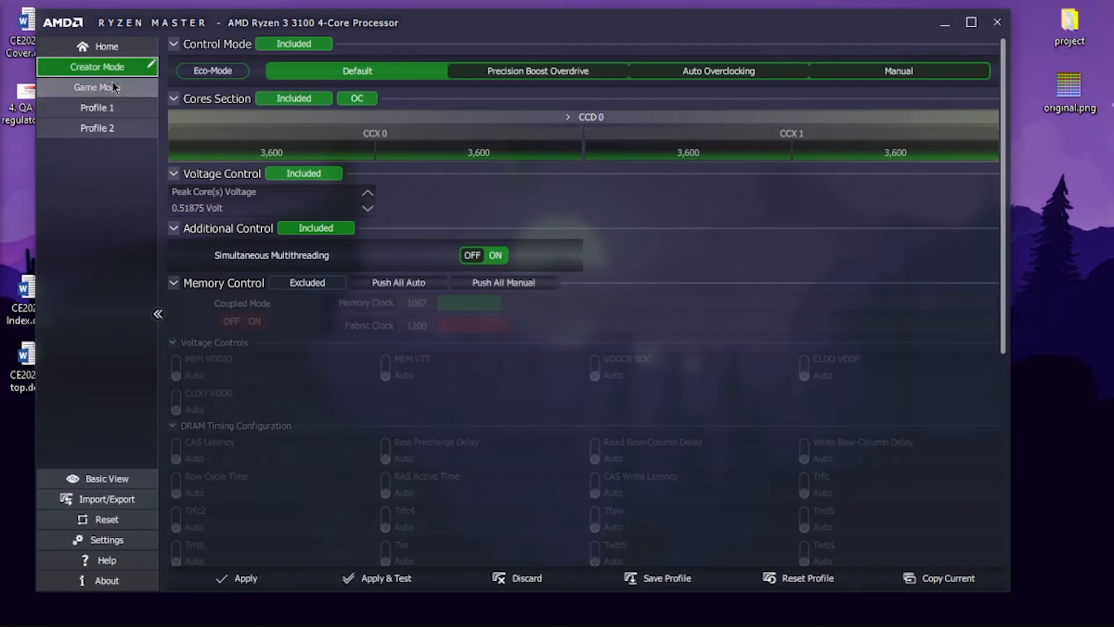
click(67, 92)
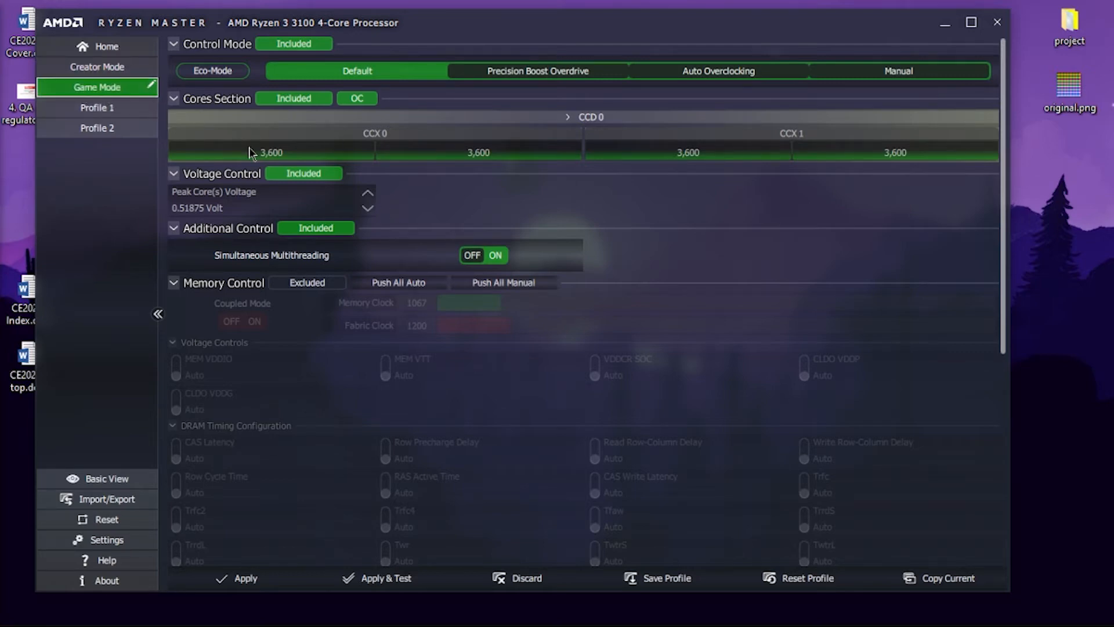
click(107, 73)
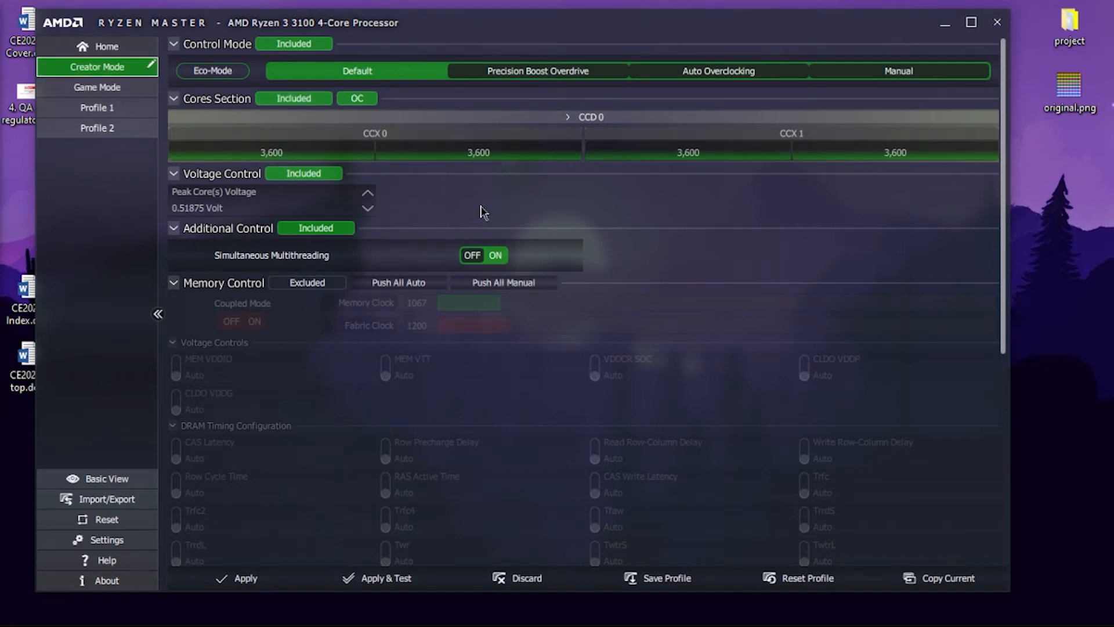
- Compare Precision Boost Overdrive with Auto Overclocking in Creator Mode, and set the control mode to Precision Boost Overdrive
click(545, 75)
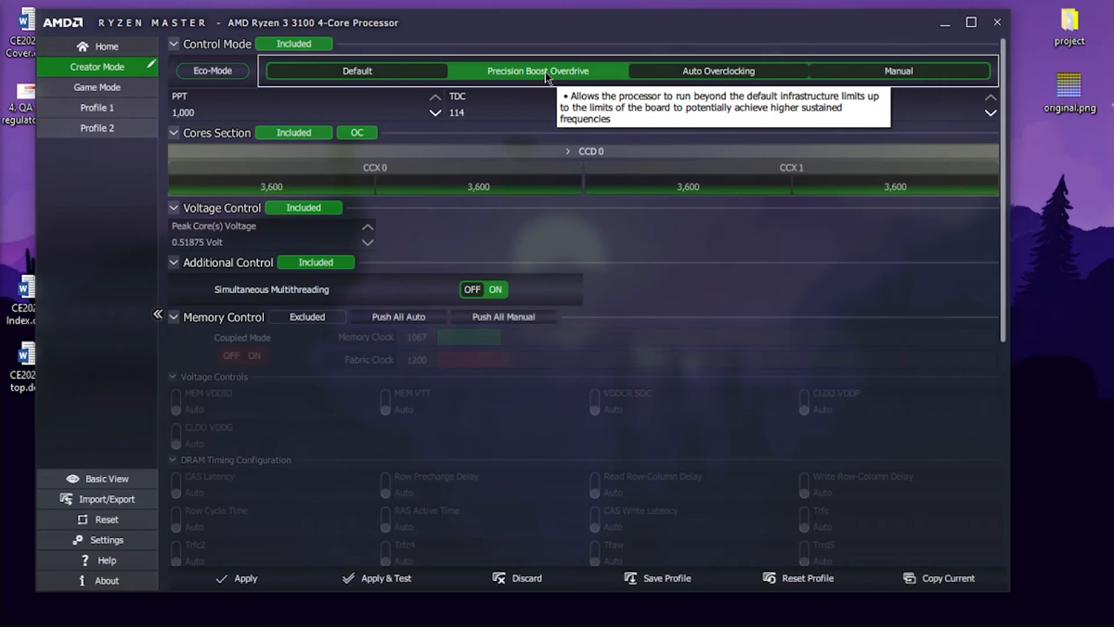
click(705, 75)
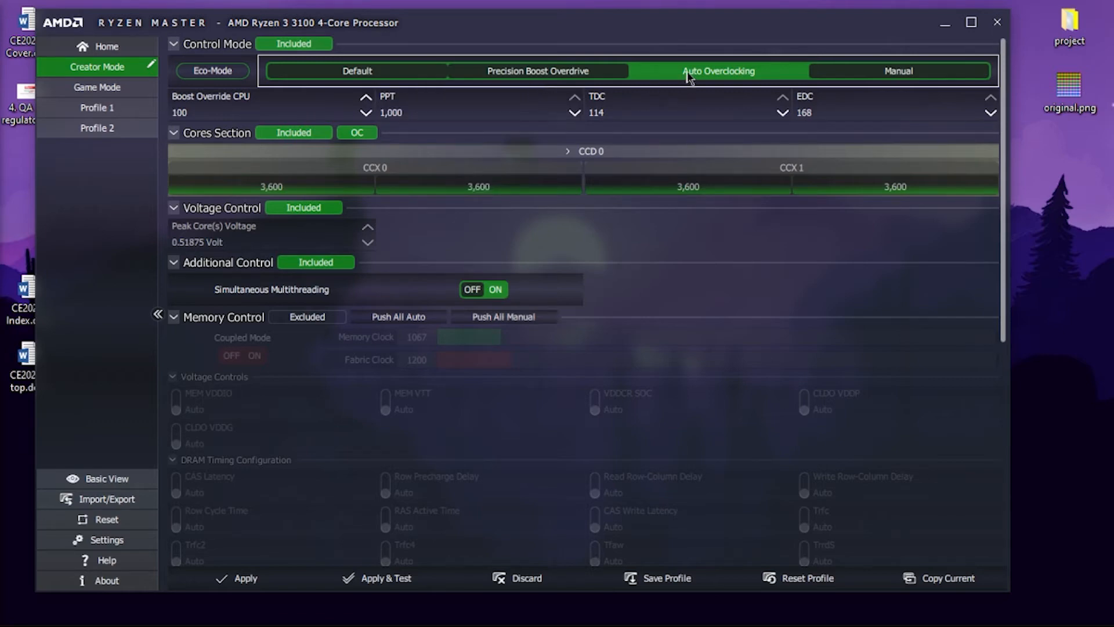
click(562, 75)
click(673, 77)
click(547, 77)
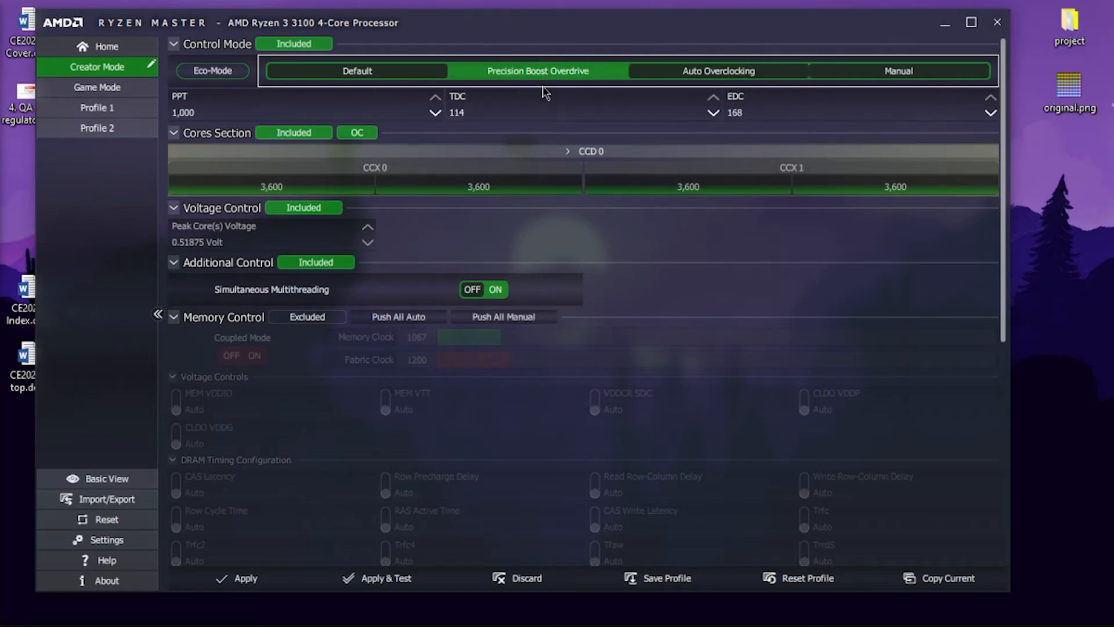
- Apply and stress-test the Creator Mode profile, then apply it once more without the test and close Ryzen Master
click(380, 580)
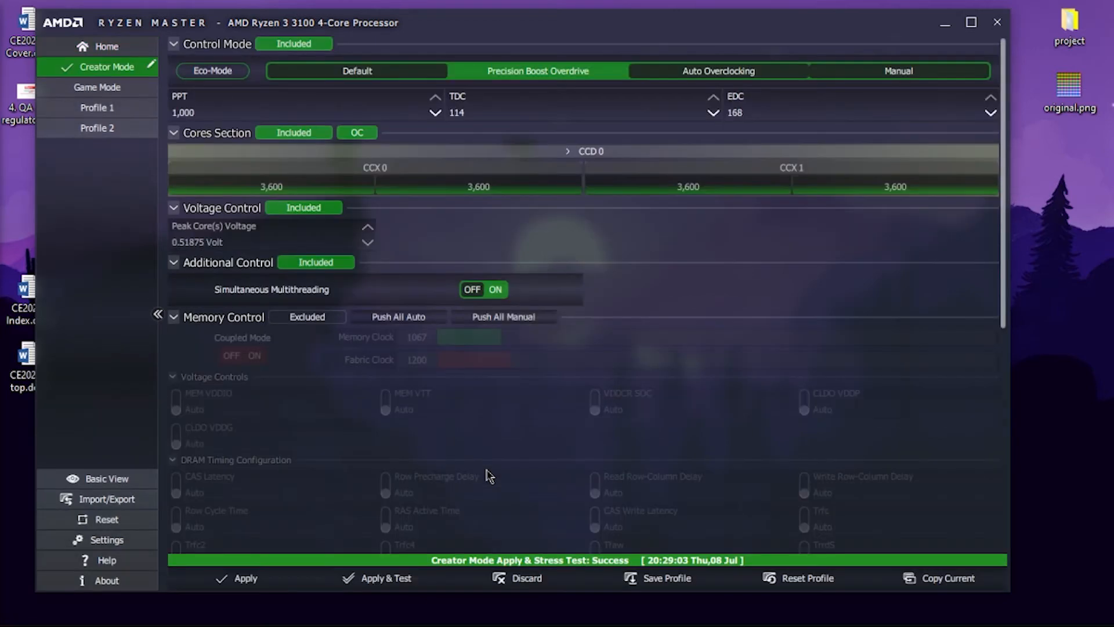
mouse_move(488, 476)
click(264, 578)
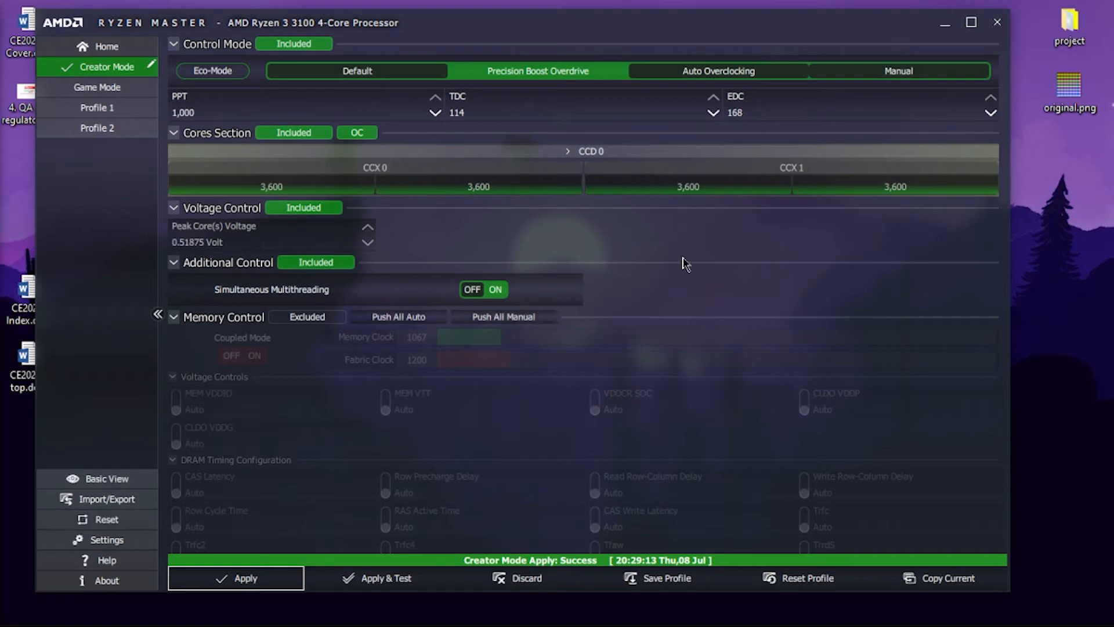
click(998, 24)
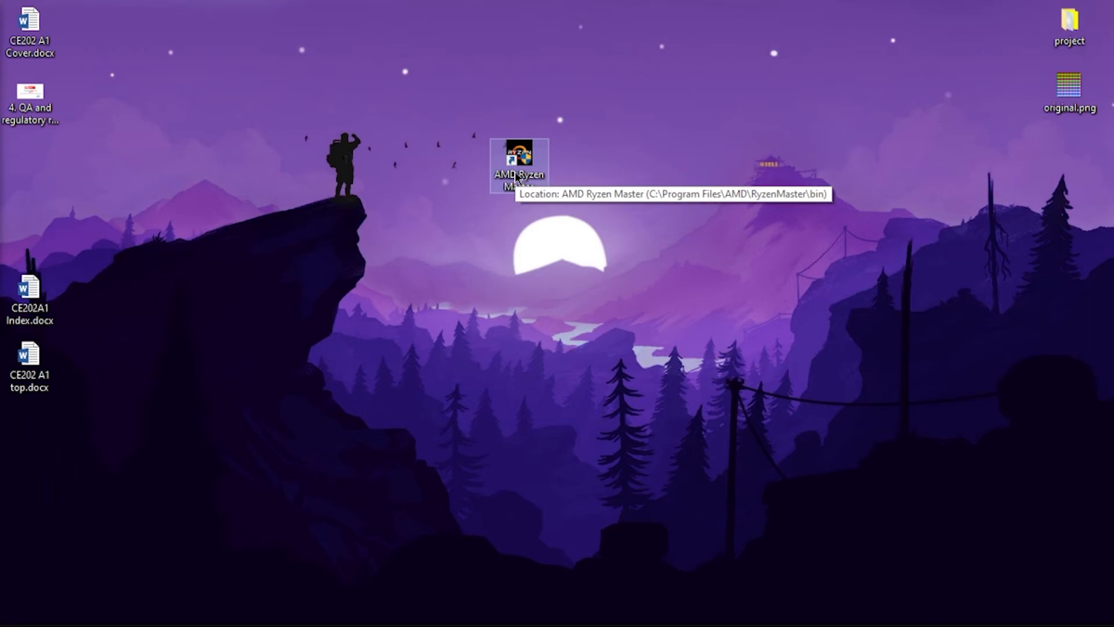
right_click(425, 224)
click(463, 275)
right_click(390, 214)
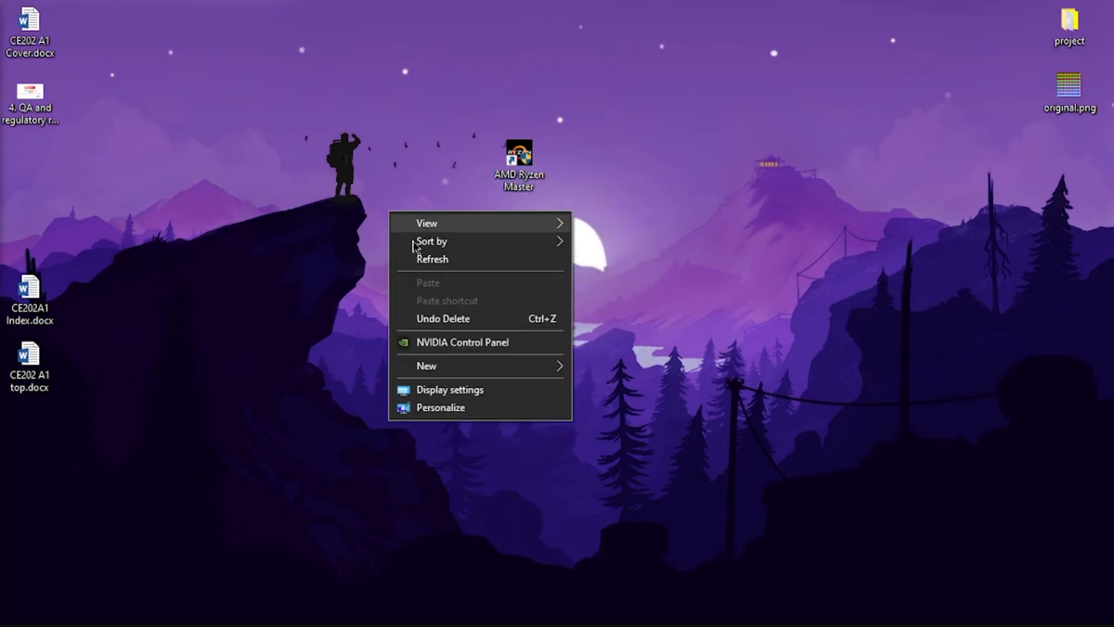
click(413, 258)
right_click(404, 215)
click(463, 263)
right_click(391, 222)
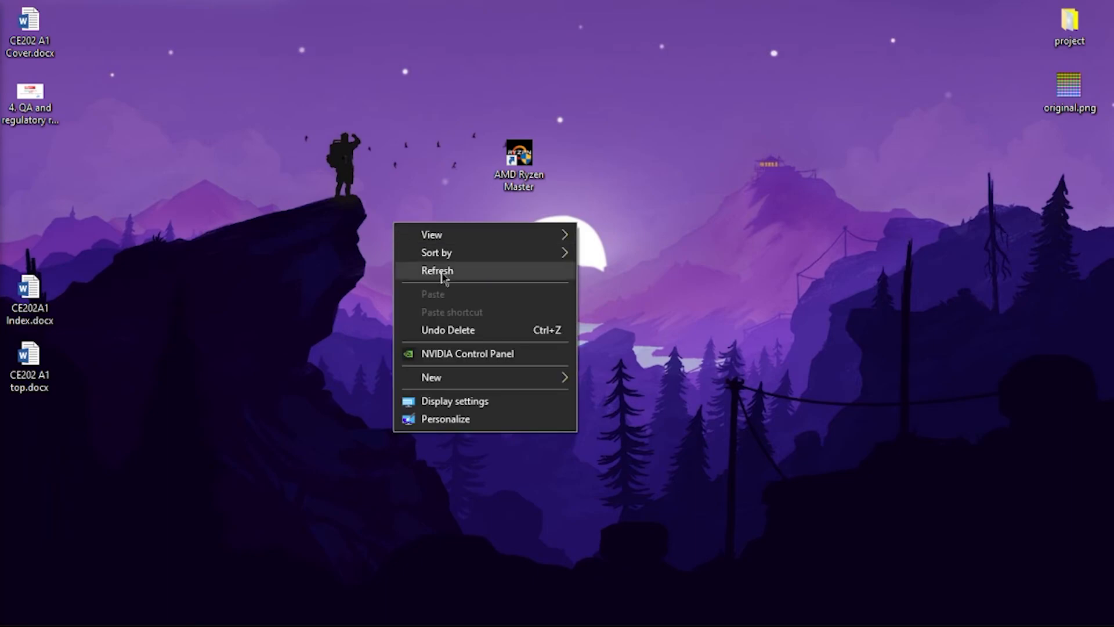
click(444, 266)
right_click(388, 224)
click(438, 270)
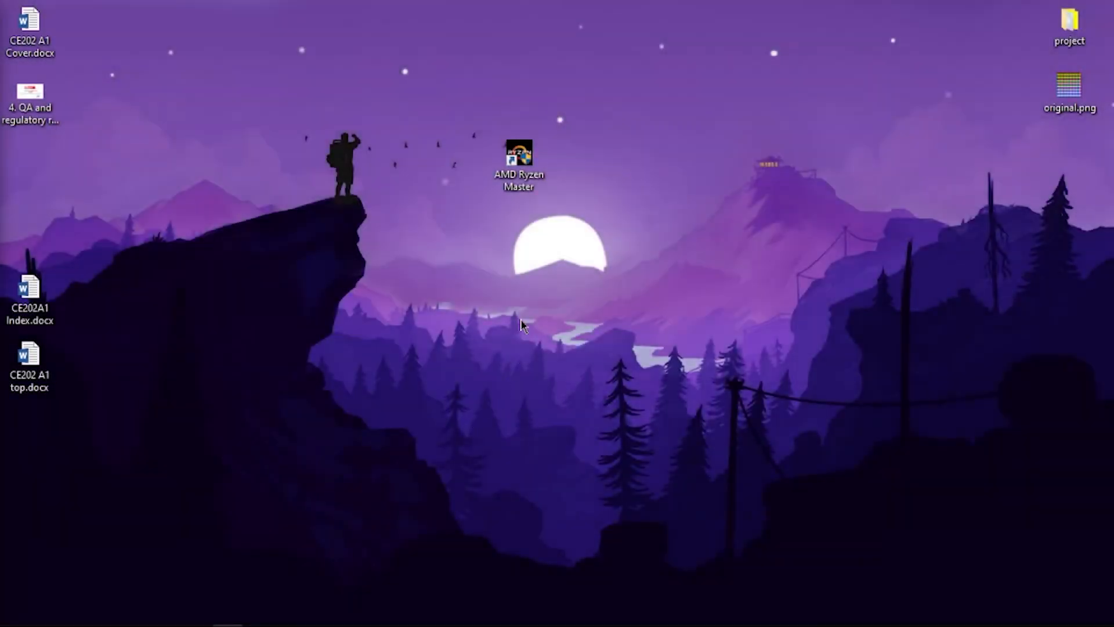
right_click(514, 303)
click(542, 345)
right_click(504, 282)
click(534, 326)
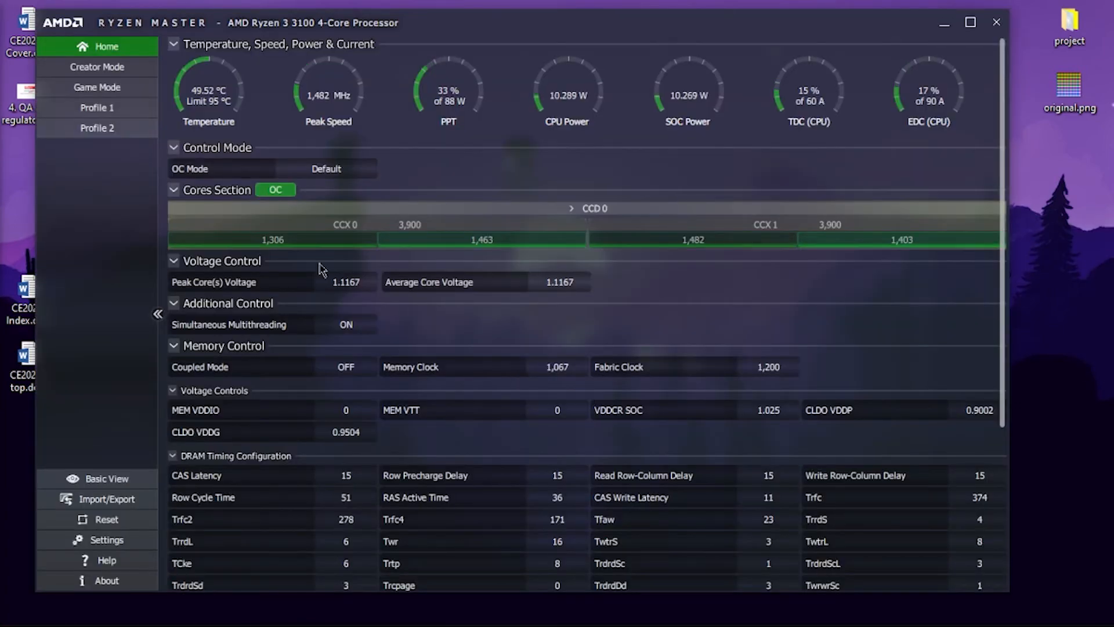
- Show the Creator Mode profile, and shrink and reposition the Ryzen Master window on the desktop
click(97, 66)
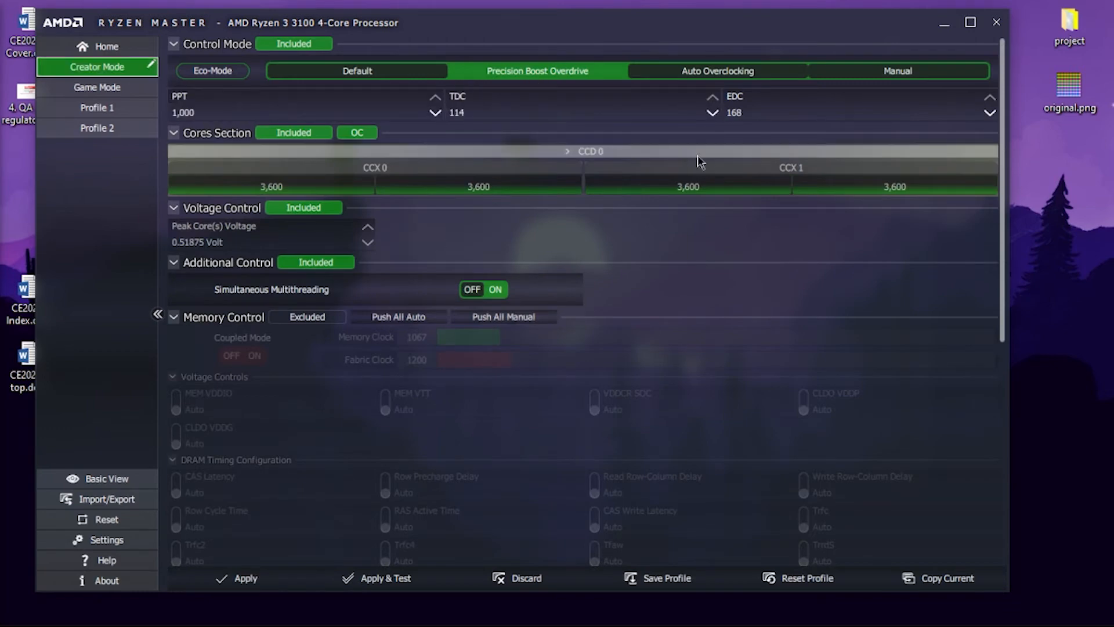
drag(649, 26, 649, 119)
drag(36, 391, 200, 396)
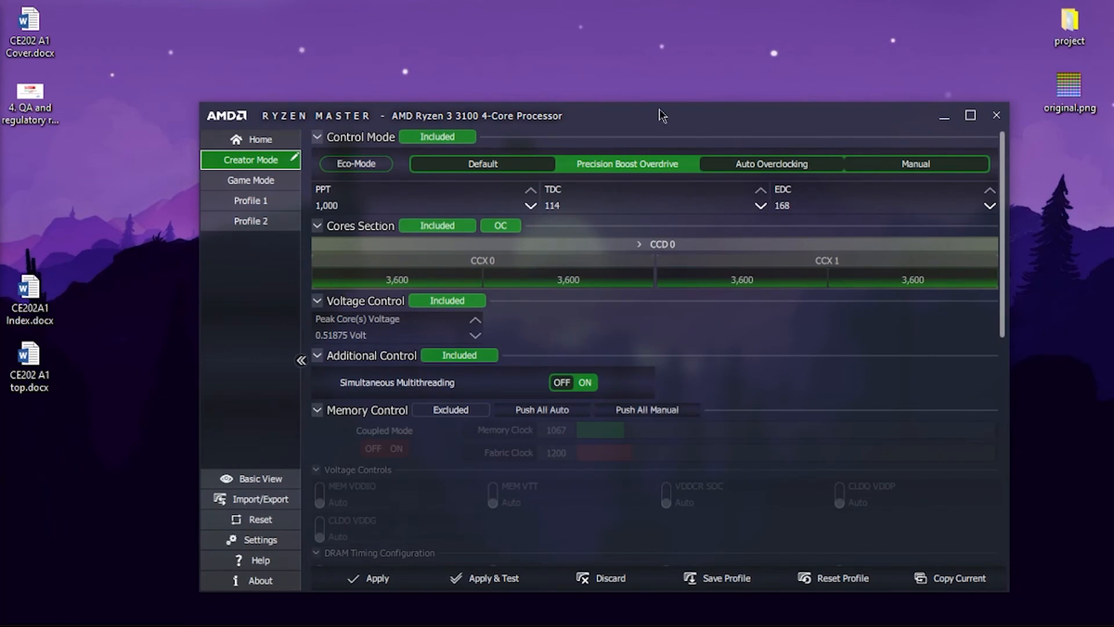
drag(700, 118, 784, 62)
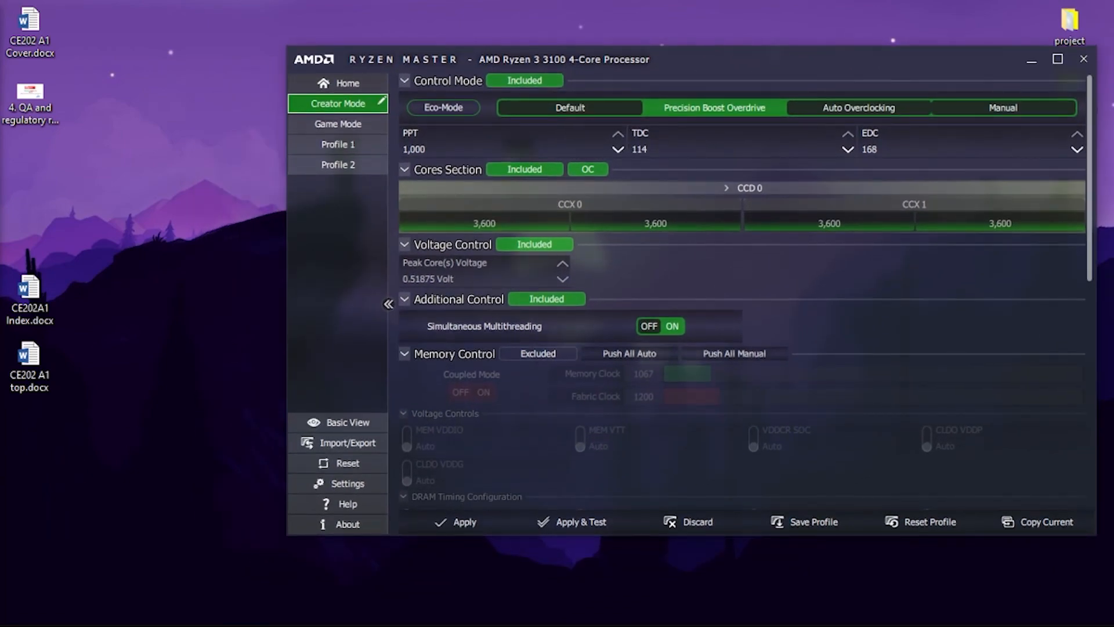
- Switch Ryzen Master to the Basic View and move its compact window aside on the desktop
click(340, 422)
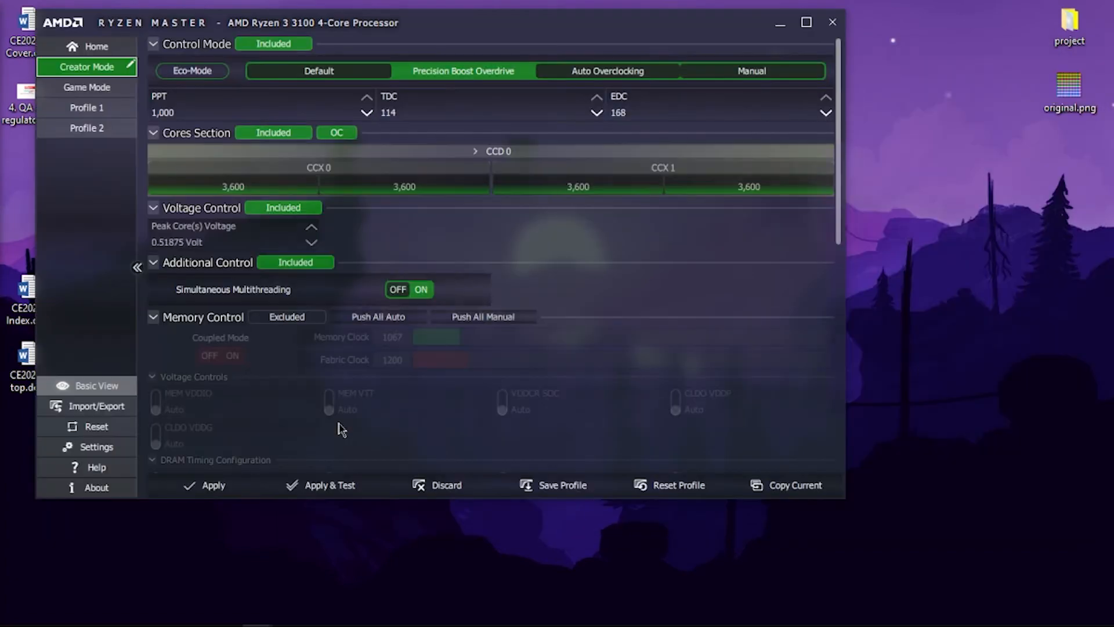
drag(626, 154, 833, 34)
right_click(253, 228)
click(284, 274)
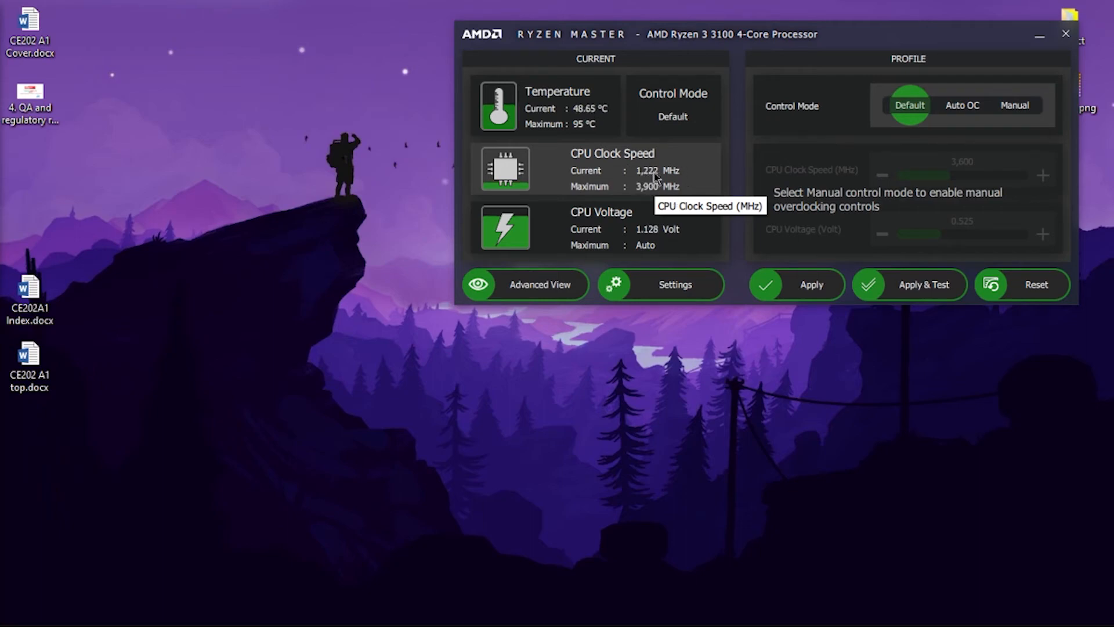
right_click(318, 157)
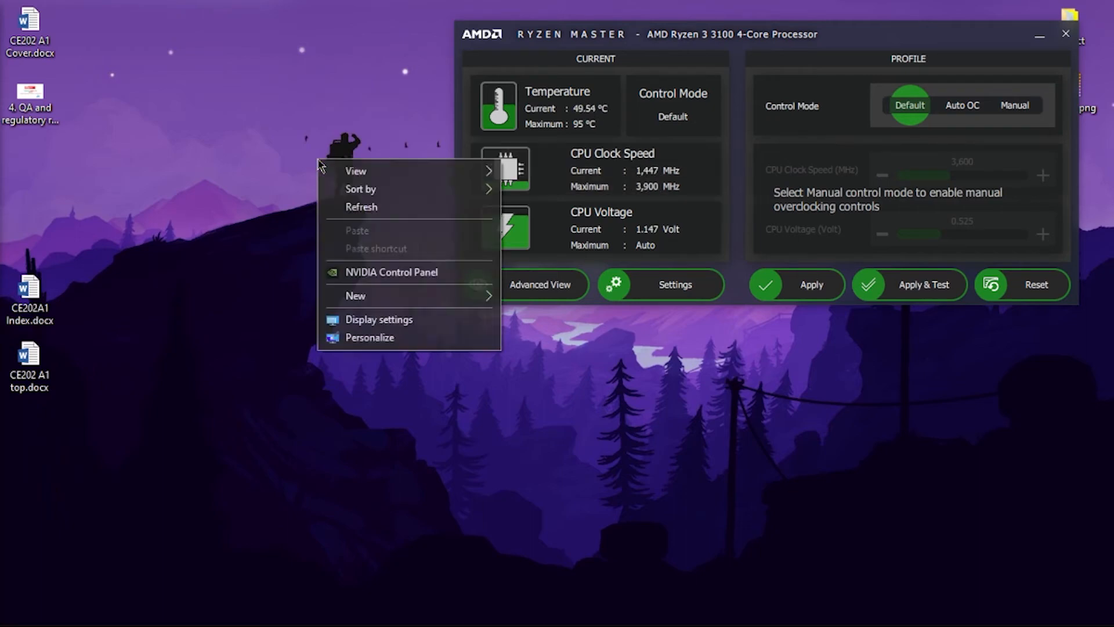
click(348, 208)
right_click(286, 175)
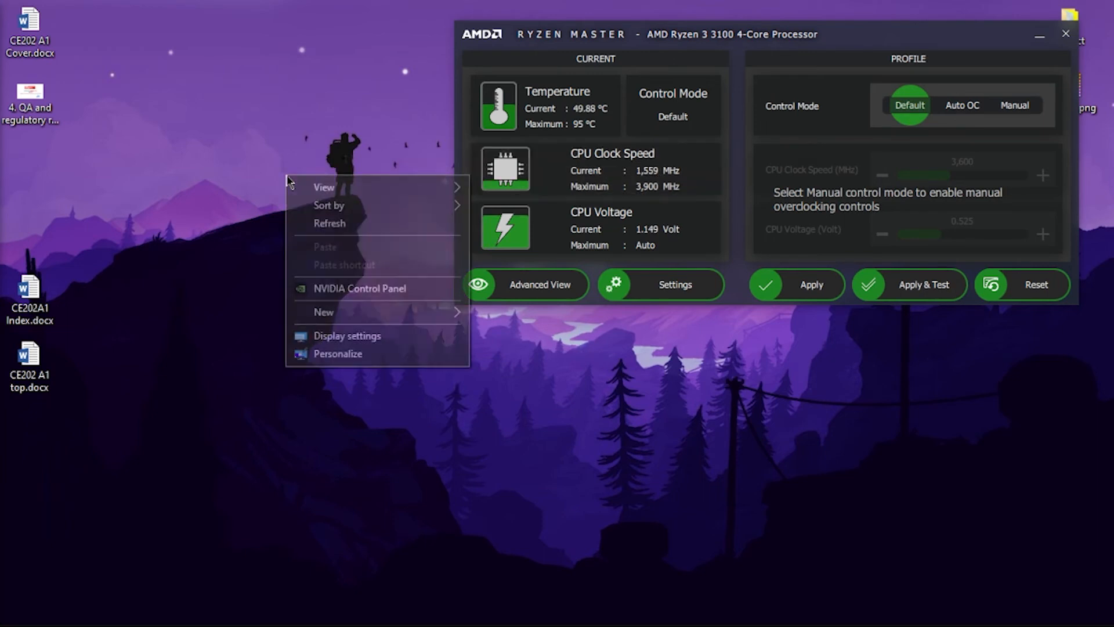
click(326, 229)
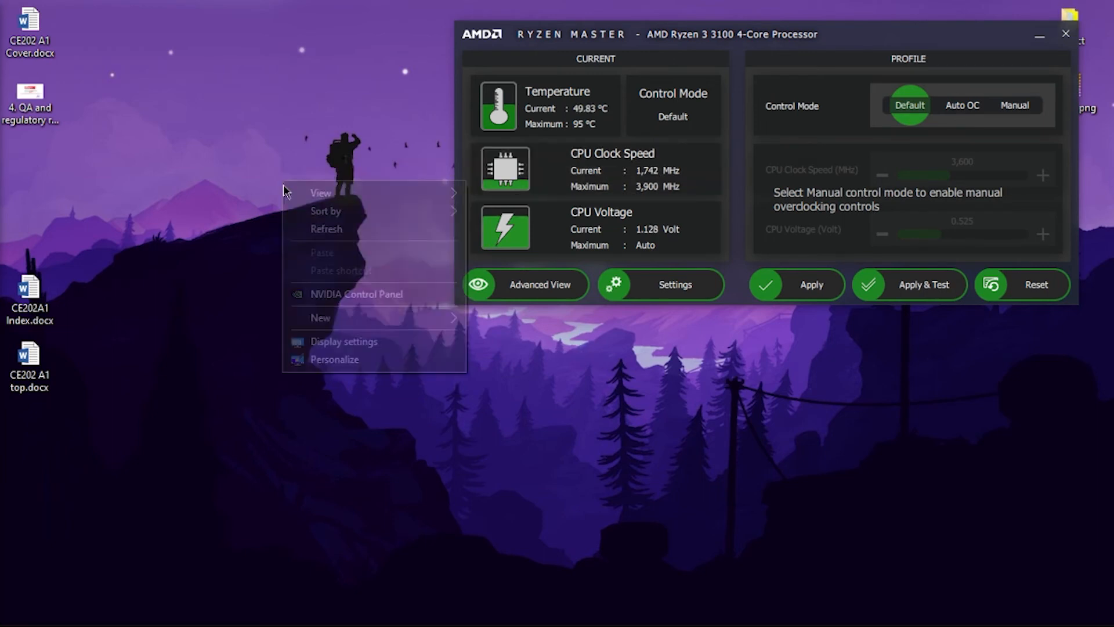
right_click(234, 210)
click(256, 255)
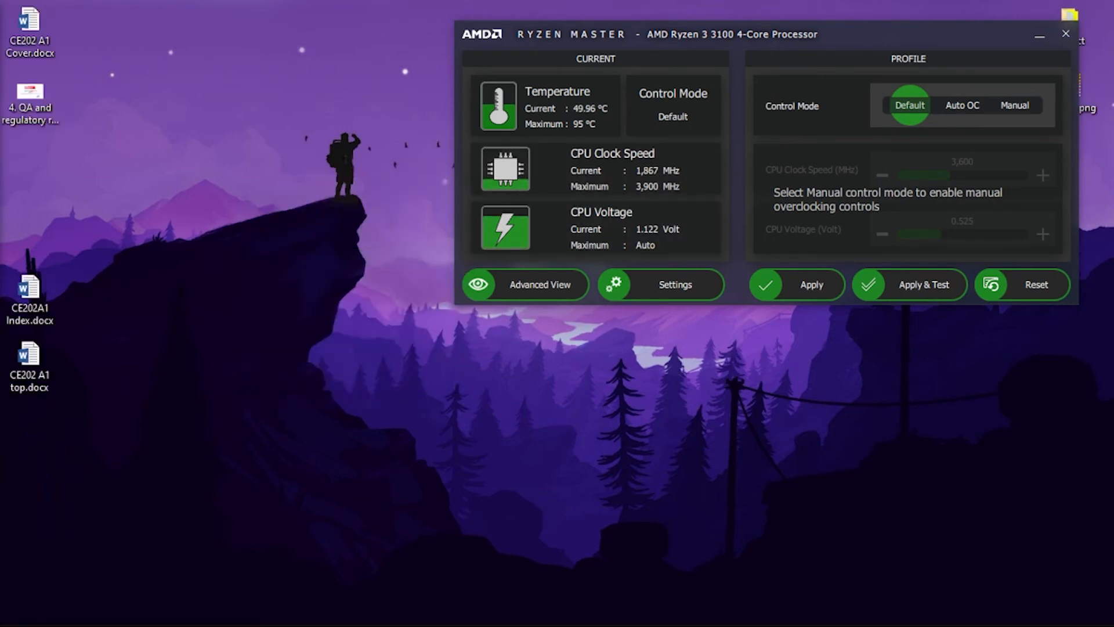
- Place the SilverBench browser window on the desktop and bring Ryzen Master in front of it with its CPU readings uncovered
drag(0, 123, 341, 31)
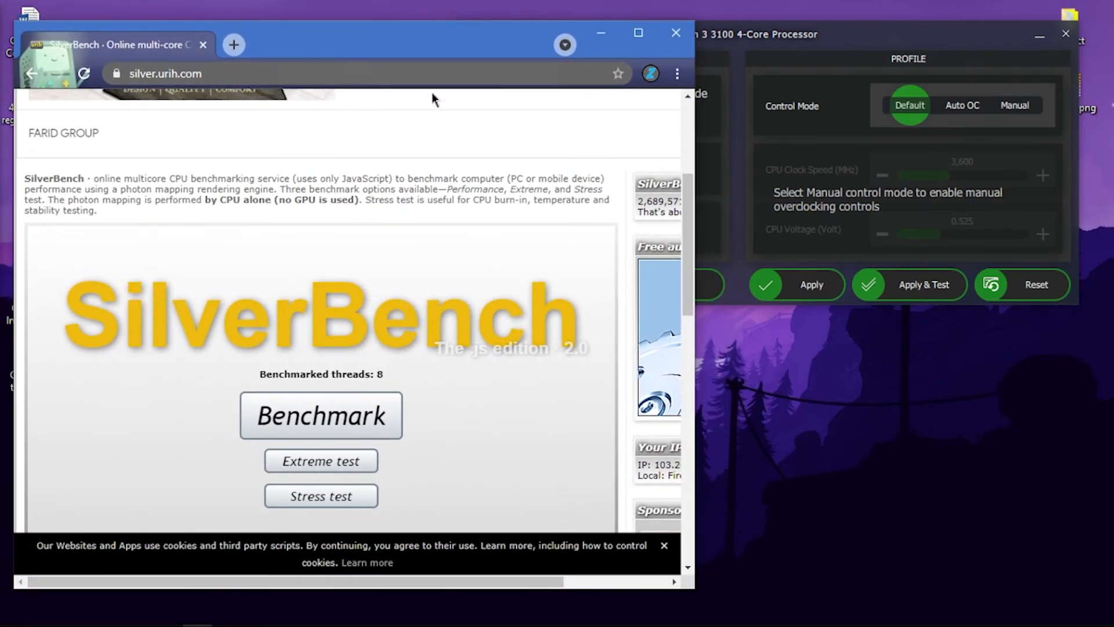
drag(838, 42, 849, 44)
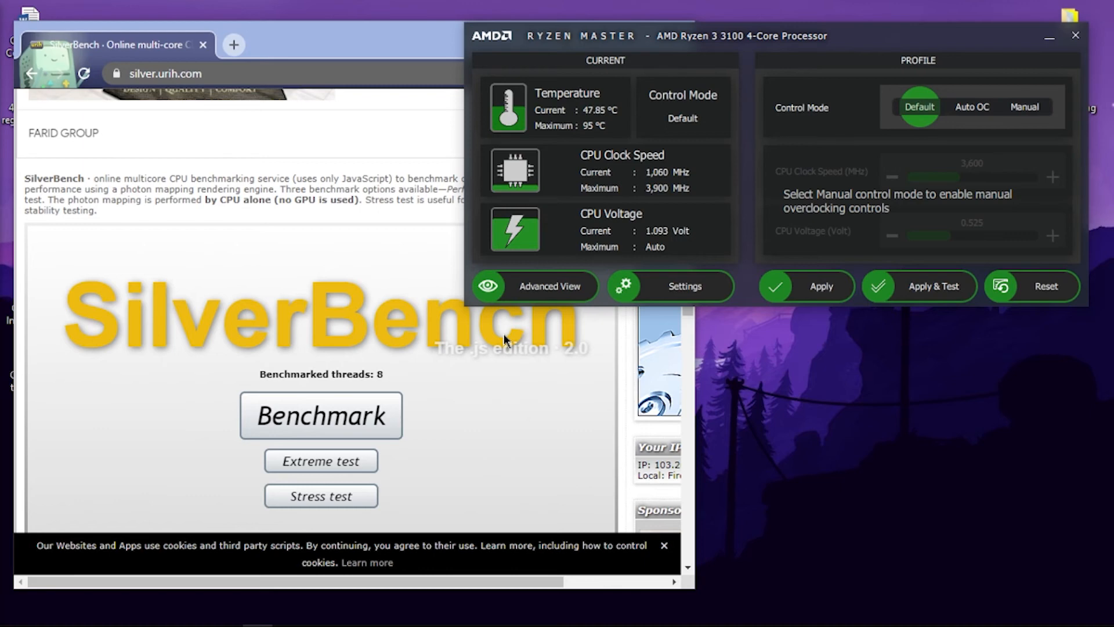
right_click(839, 392)
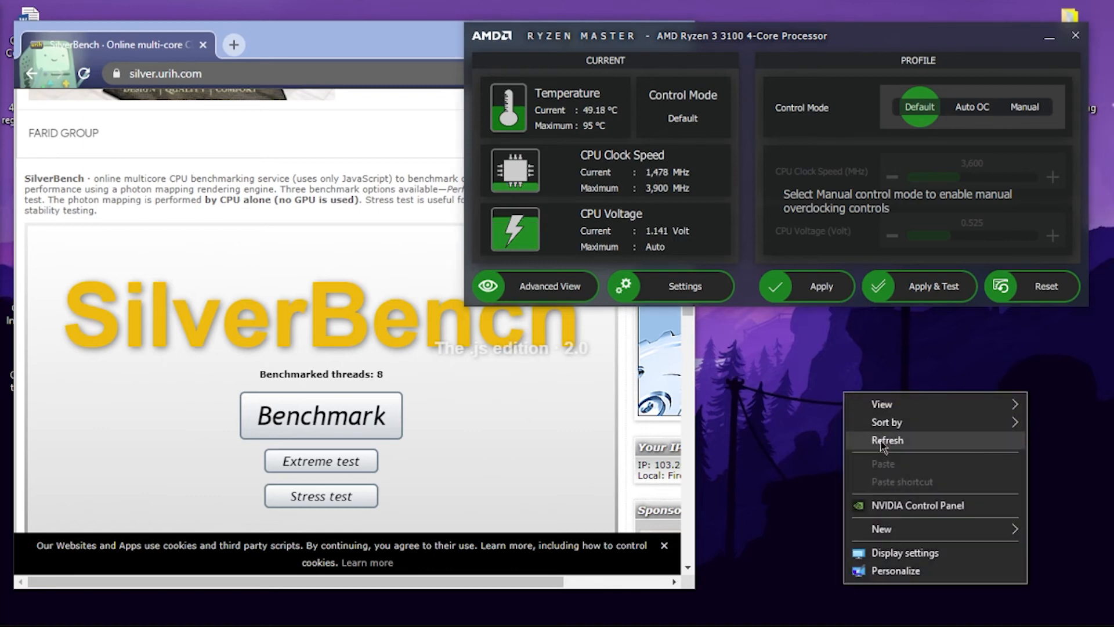
click(881, 441)
right_click(836, 383)
click(875, 433)
right_click(836, 383)
click(875, 433)
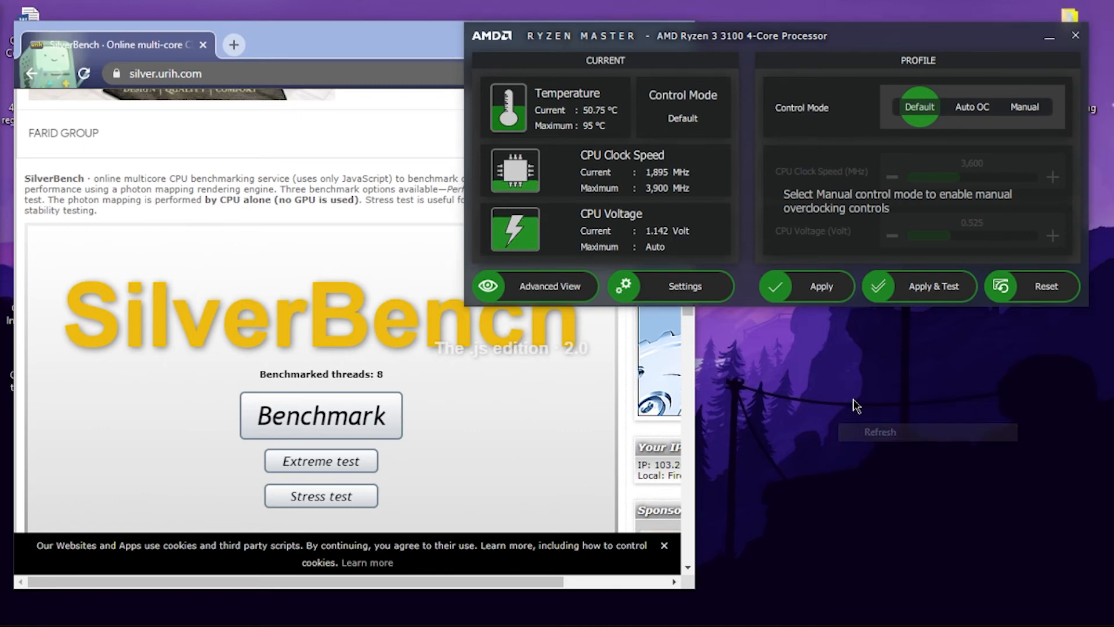
right_click(855, 401)
click(883, 450)
right_click(854, 410)
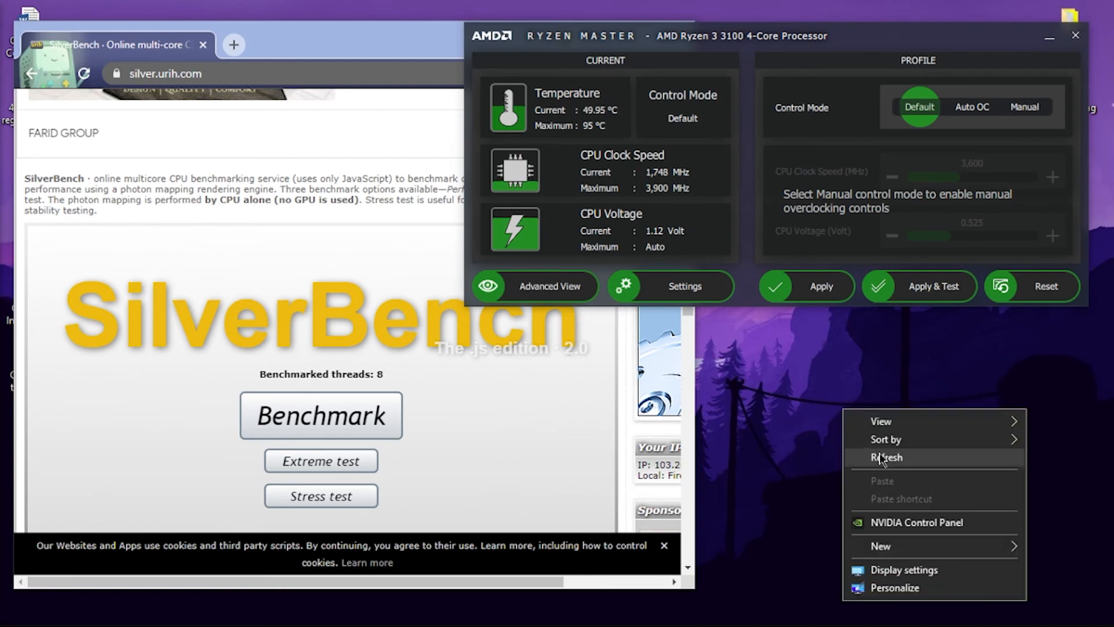
click(883, 457)
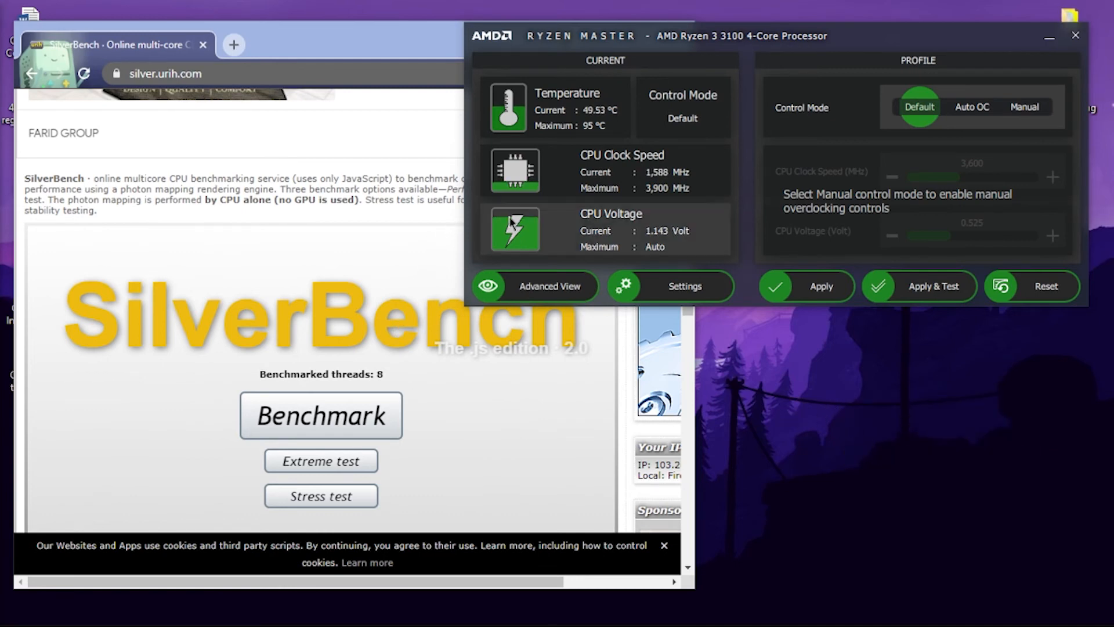
- Shift the SilverBench and Ryzen Master windows slightly so the benchmark choices and the CPU readings are both visible
drag(311, 51, 299, 50)
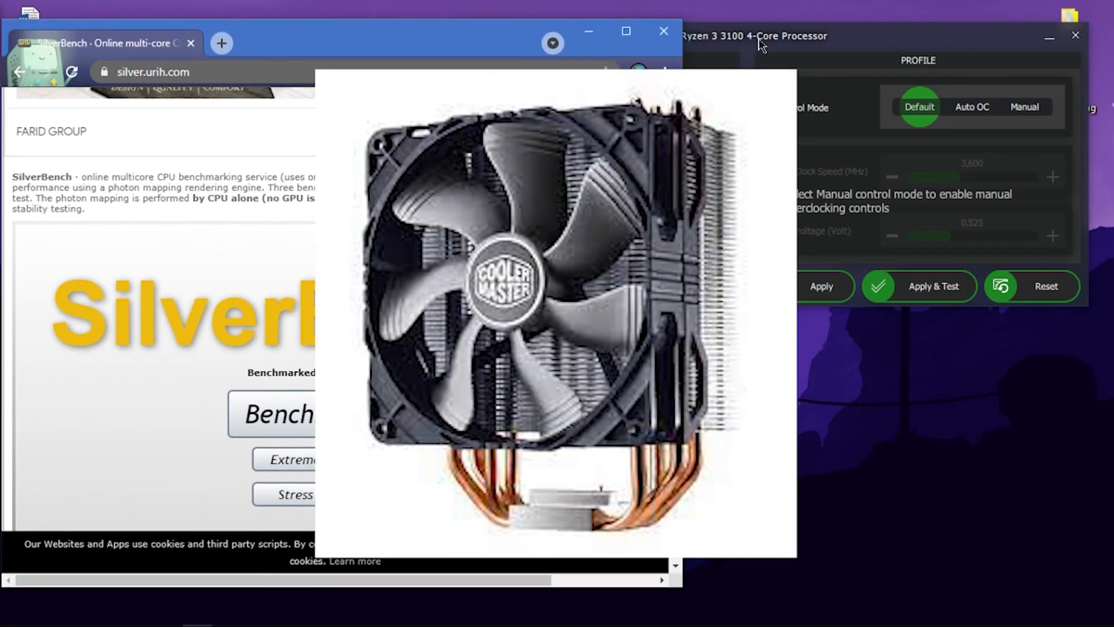
drag(765, 41, 779, 68)
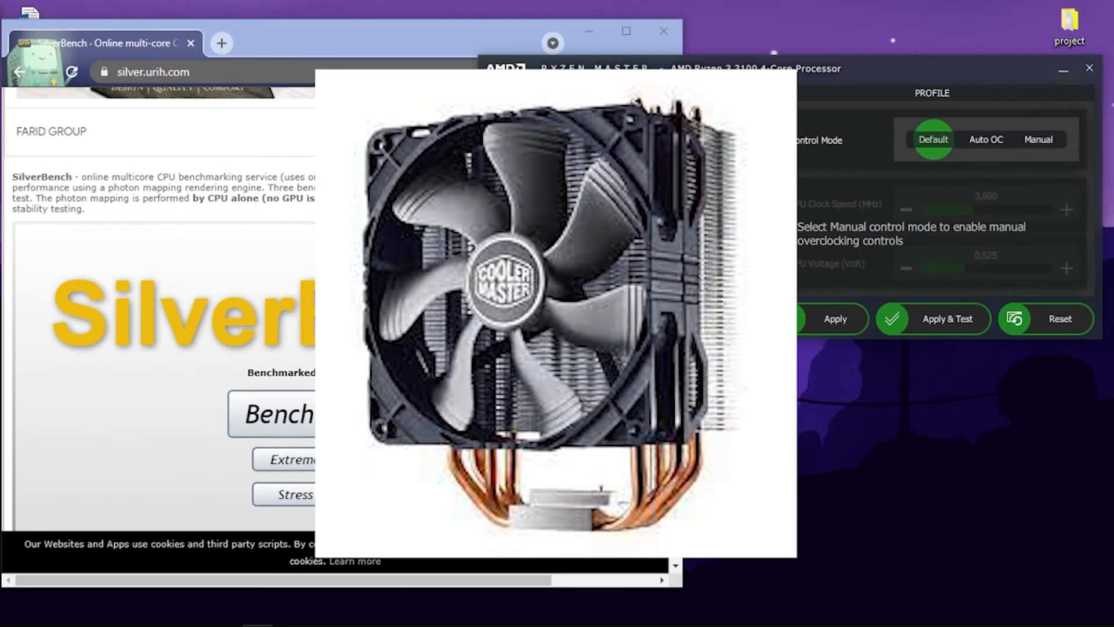
right_click(781, 388)
click(818, 441)
right_click(798, 400)
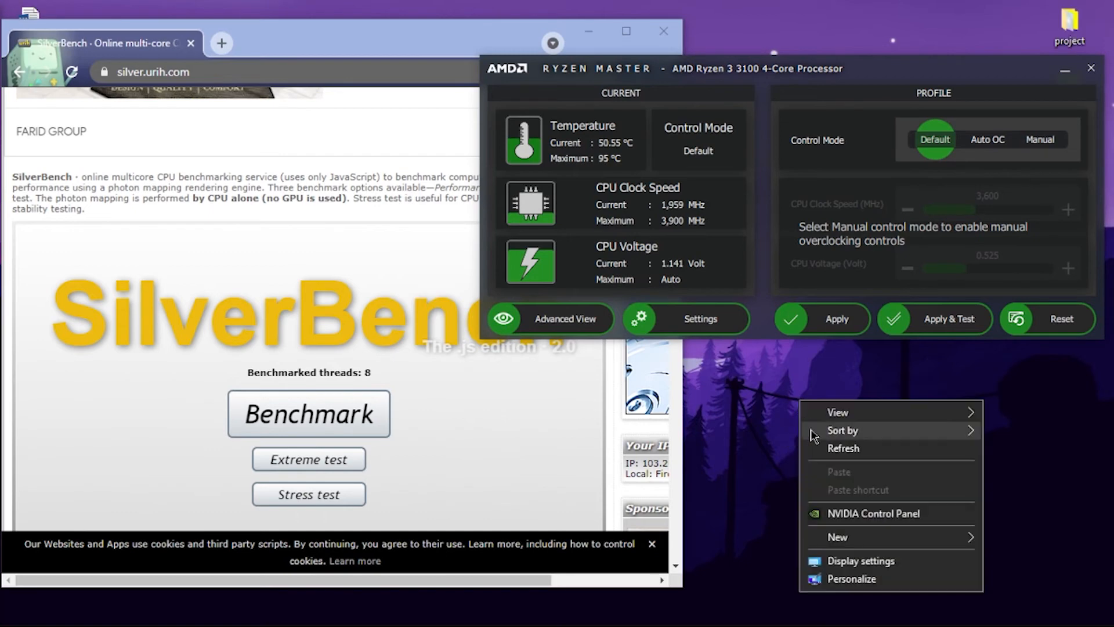
click(830, 448)
right_click(820, 419)
click(851, 475)
right_click(823, 428)
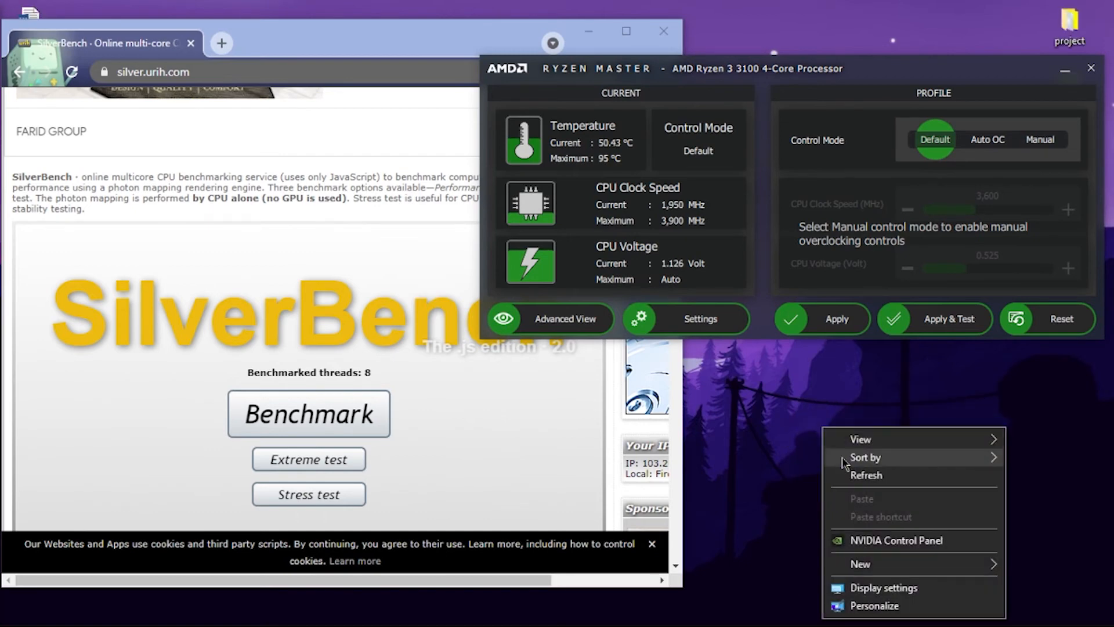
click(856, 474)
right_click(826, 432)
click(860, 478)
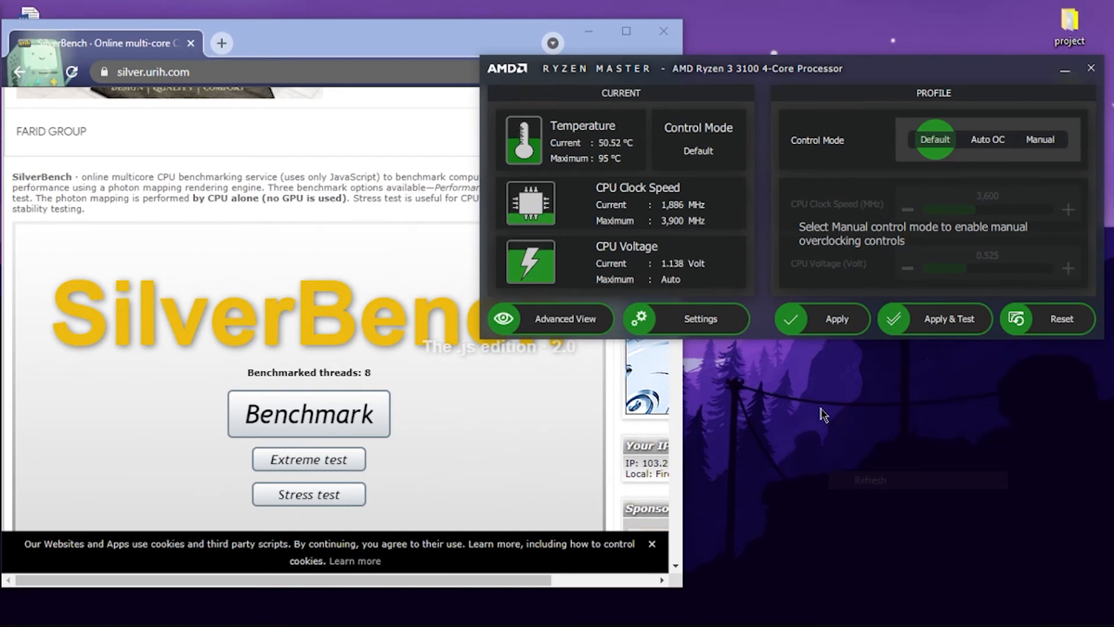
right_click(820, 408)
click(853, 458)
right_click(819, 397)
click(859, 442)
right_click(820, 395)
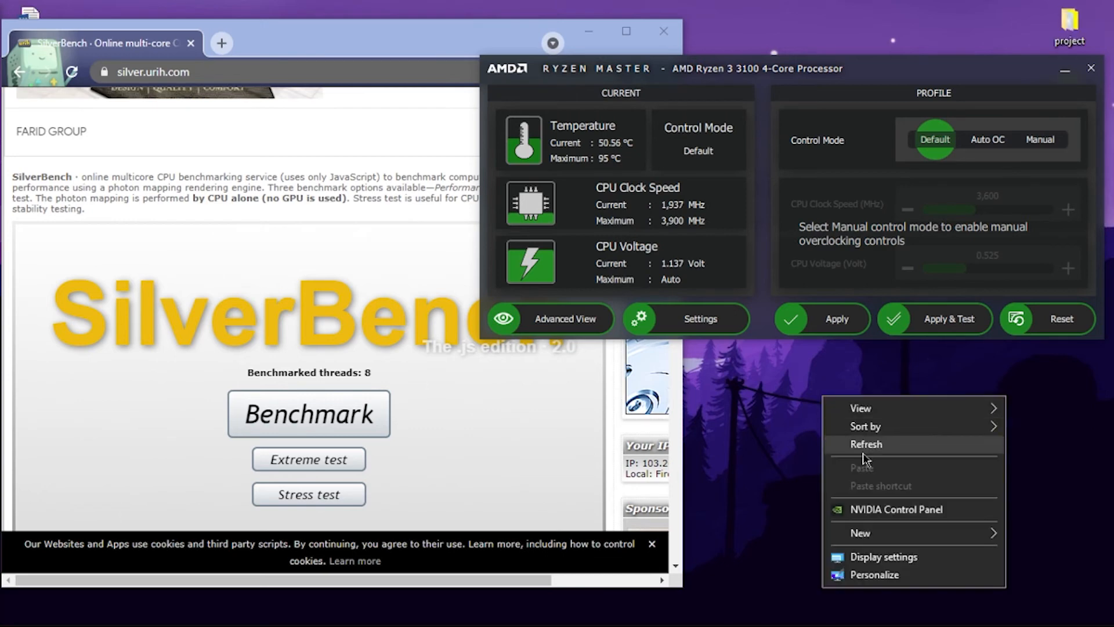
click(864, 446)
right_click(787, 400)
click(836, 447)
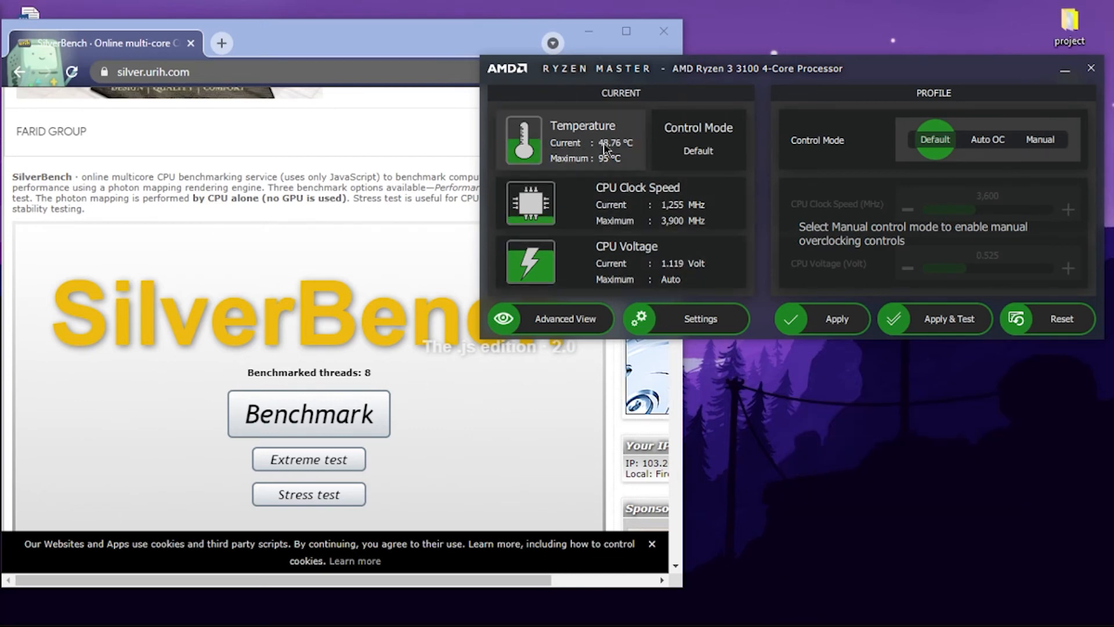
- Start SilverBench's Stress test and bring Ryzen Master to the front to monitor CPU temperature, clock speed and voltage under load
scroll(312, 430, down, 3)
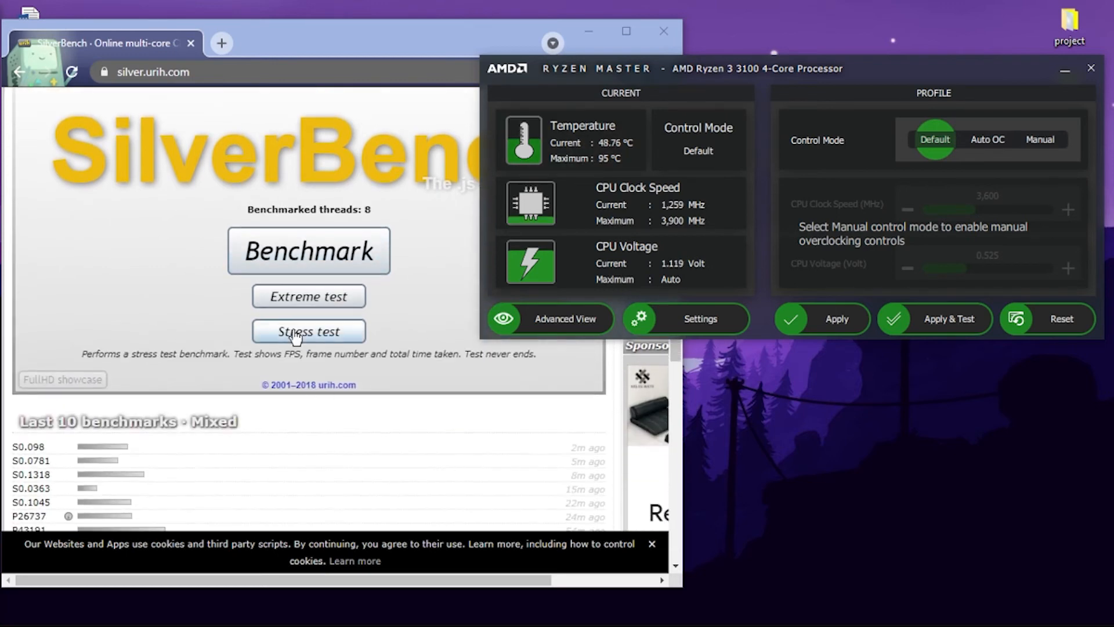
click(325, 332)
scroll(505, 374, up, 3)
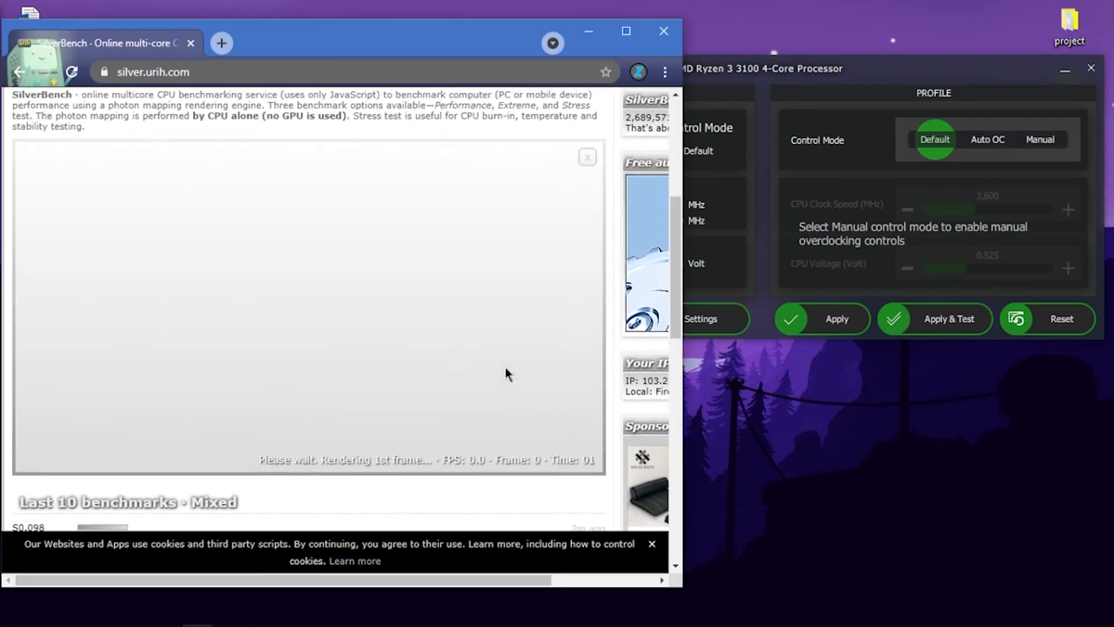
scroll(514, 358, down, 2)
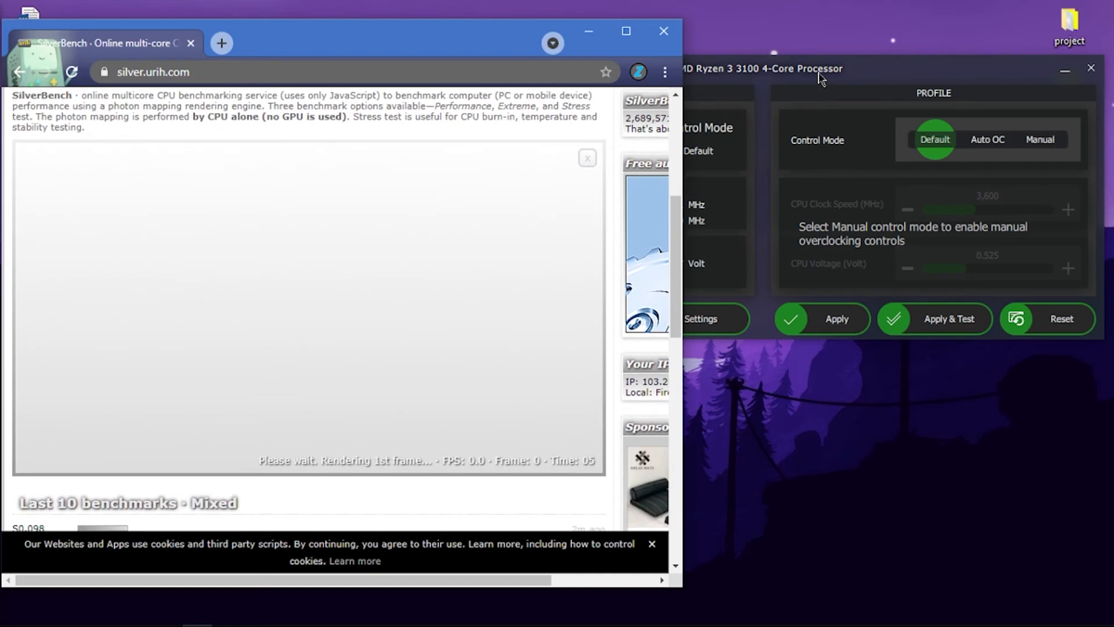
click(822, 76)
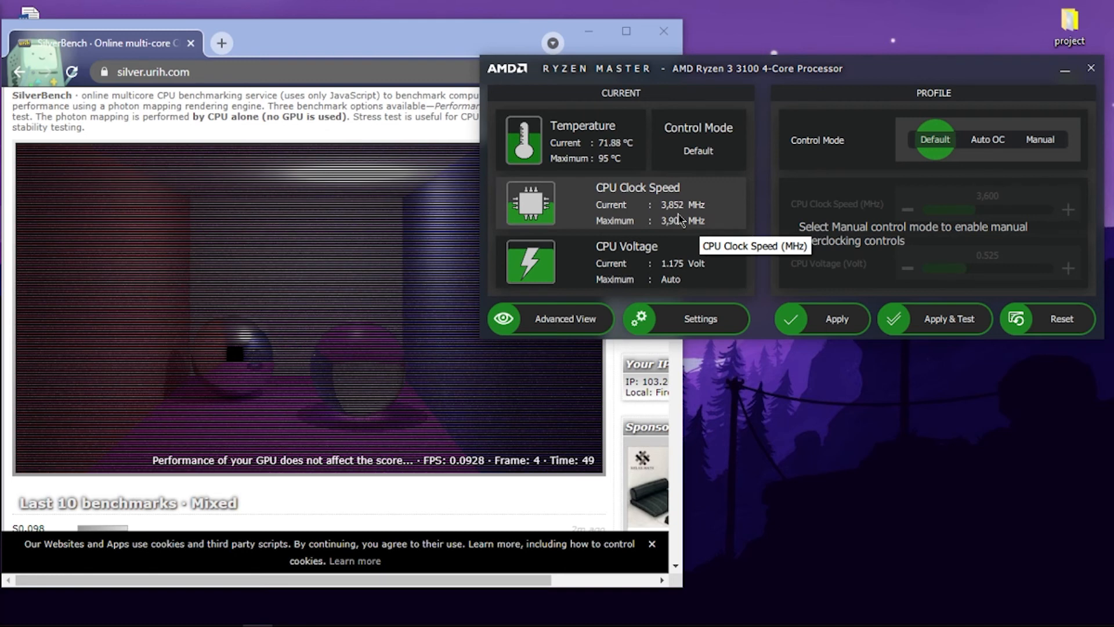
right_click(811, 406)
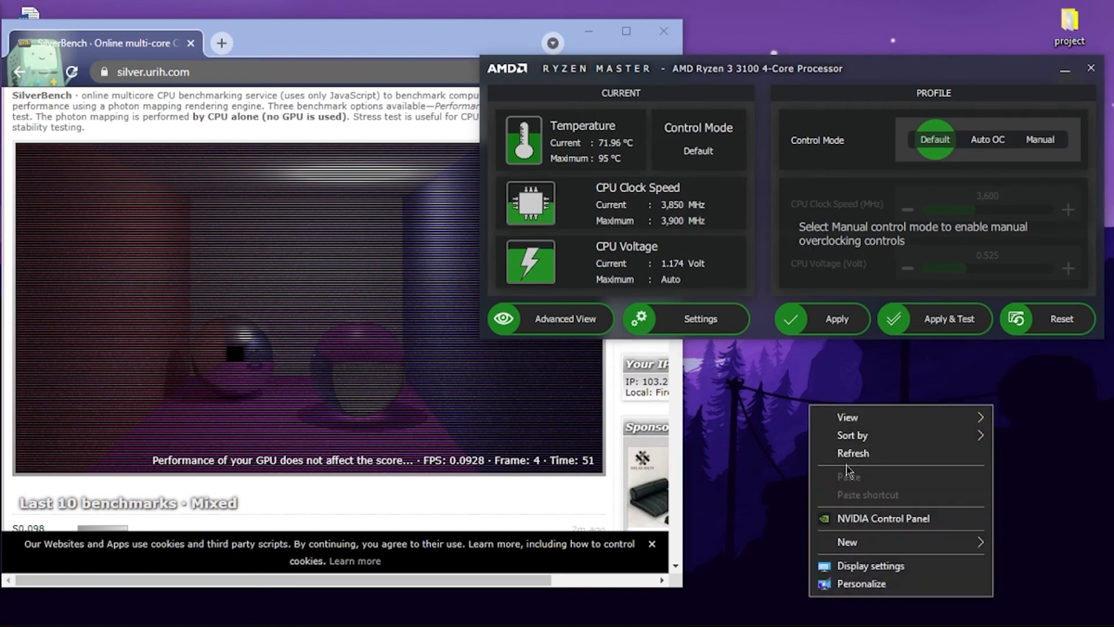
click(839, 451)
right_click(801, 441)
click(830, 467)
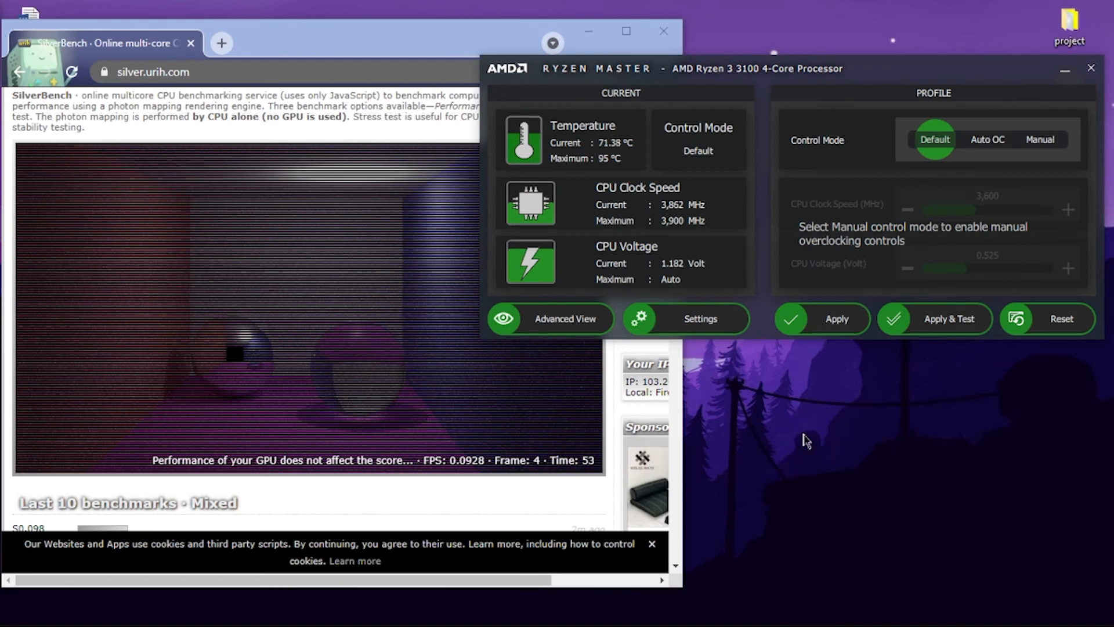
right_click(803, 440)
click(827, 465)
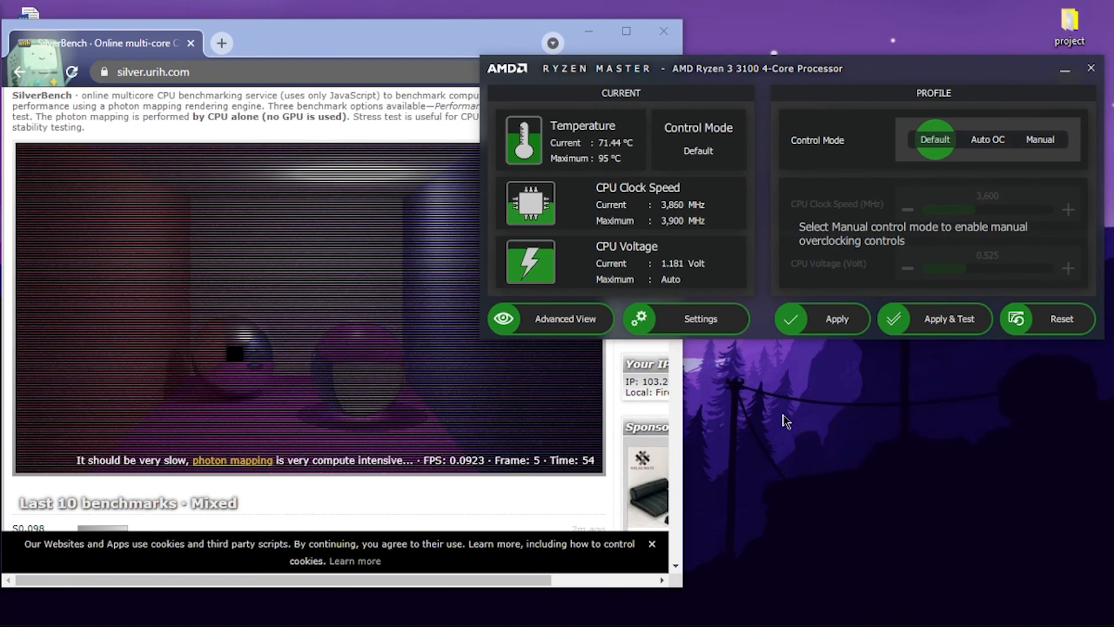
right_click(784, 417)
click(829, 468)
right_click(806, 403)
click(831, 452)
- Stop the SilverBench stress test and minimize the browser, leaving Ryzen Master open on the desktop
click(181, 341)
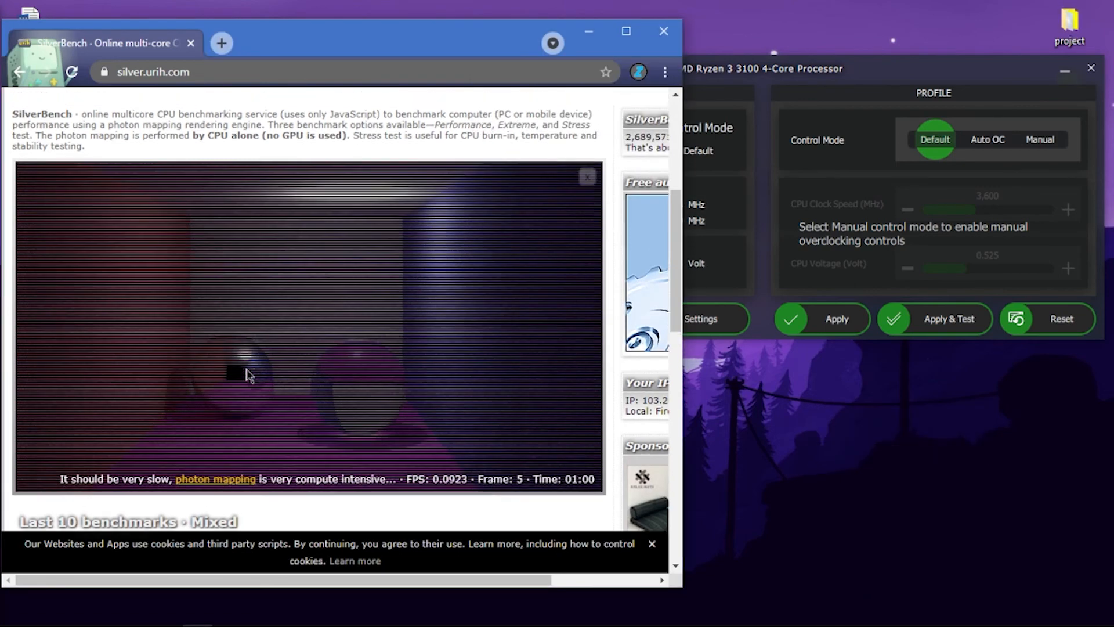
scroll(247, 369, down, 3)
scroll(244, 366, up, 8)
scroll(243, 365, down, 6)
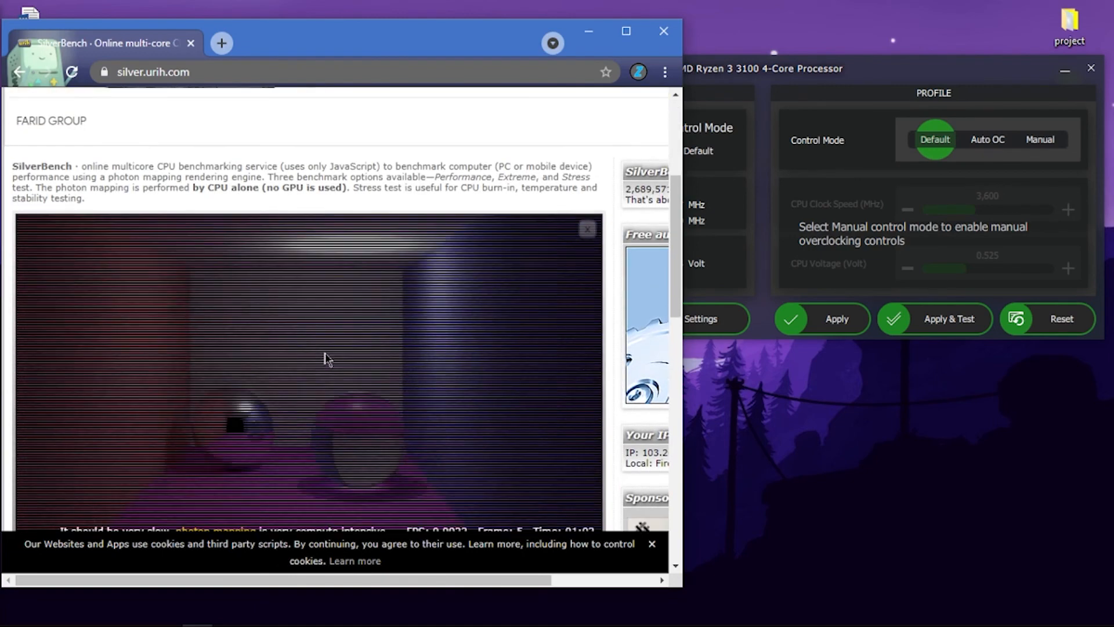
click(587, 158)
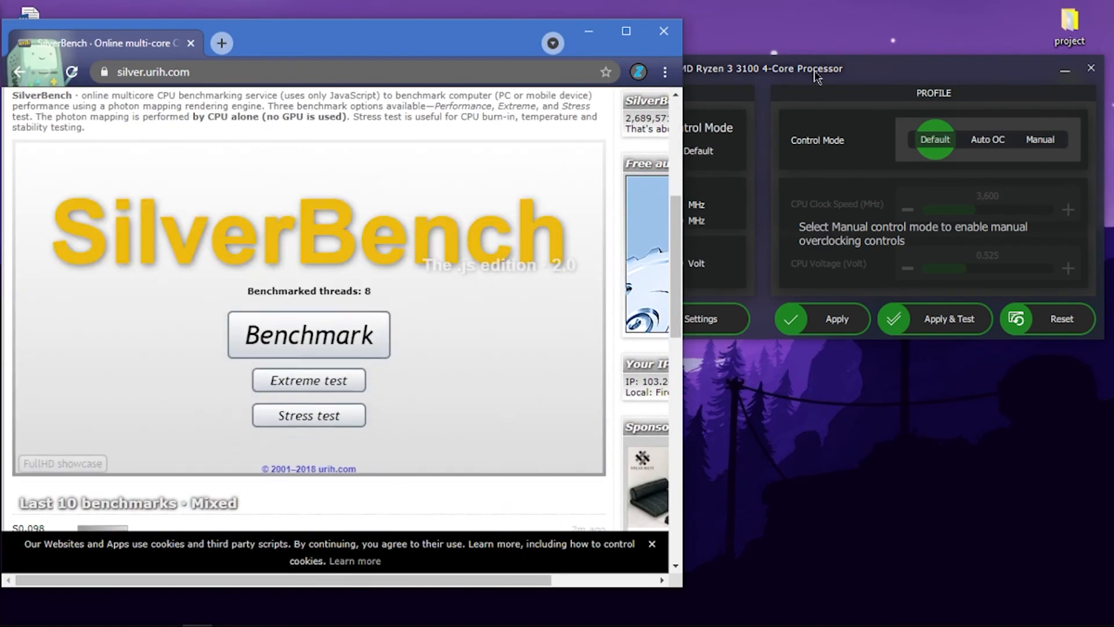
click(814, 71)
click(589, 31)
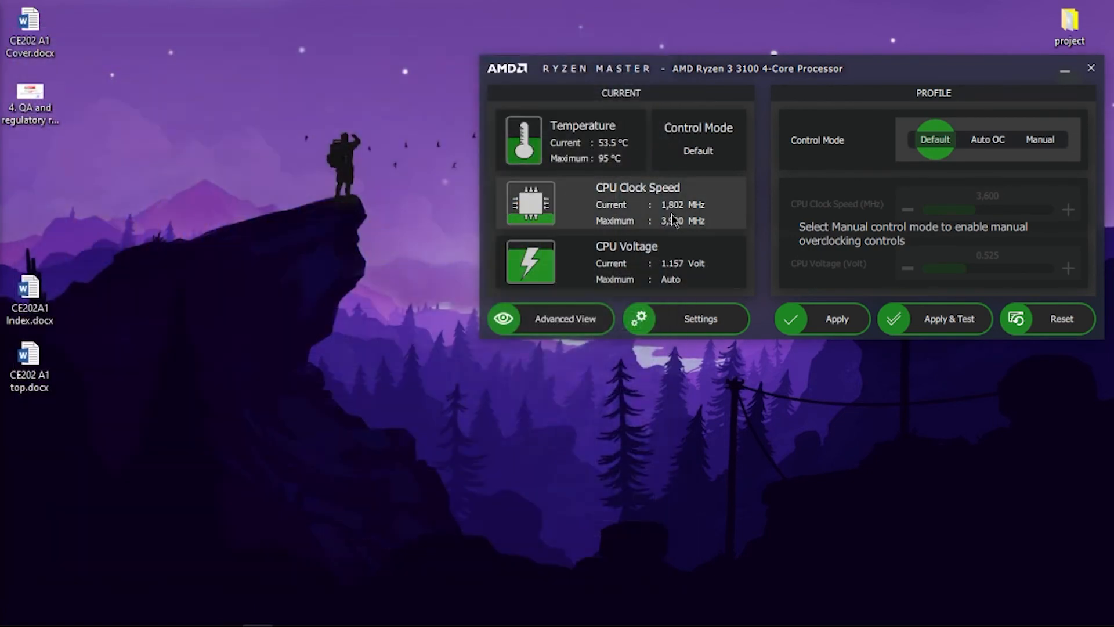
- Move the Ryzen Master window to the middle of the desktop
right_click(312, 181)
click(367, 227)
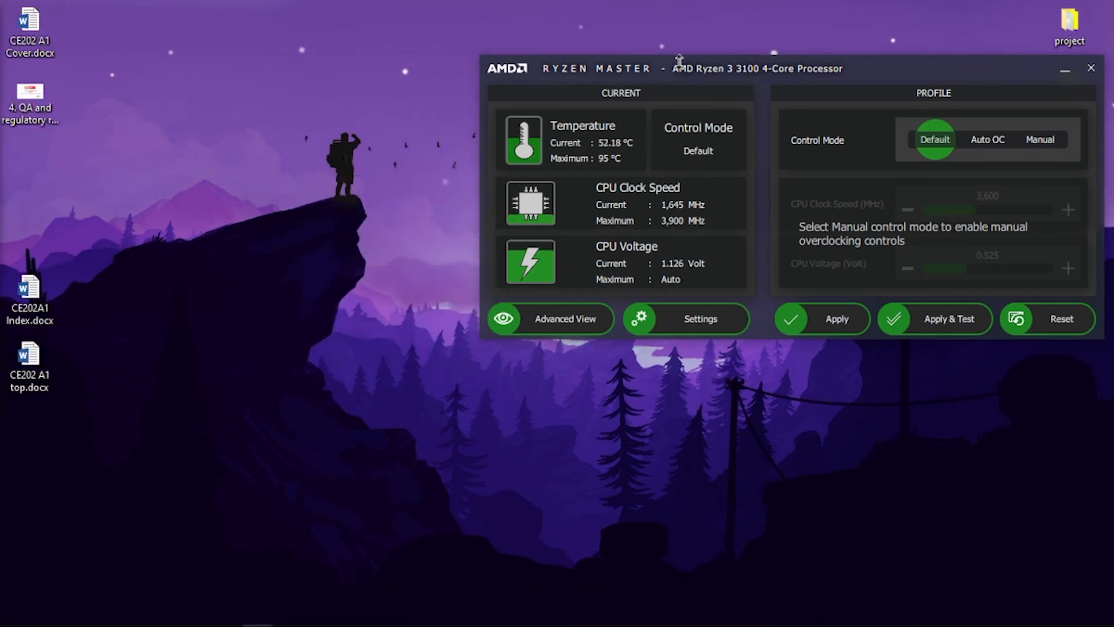
drag(746, 77, 567, 111)
right_click(527, 39)
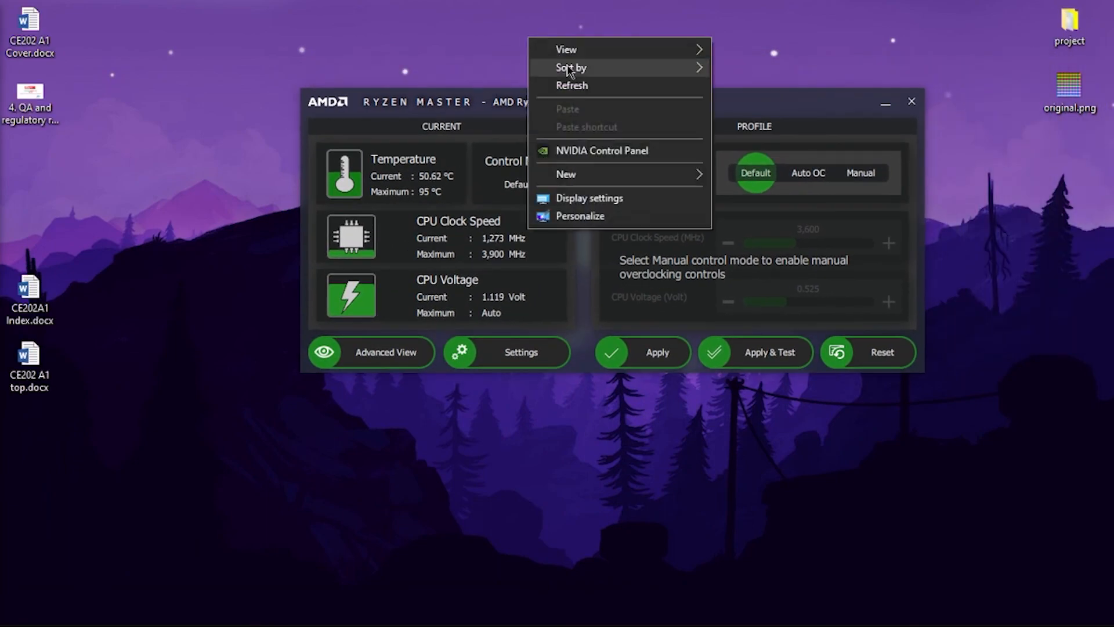
click(577, 87)
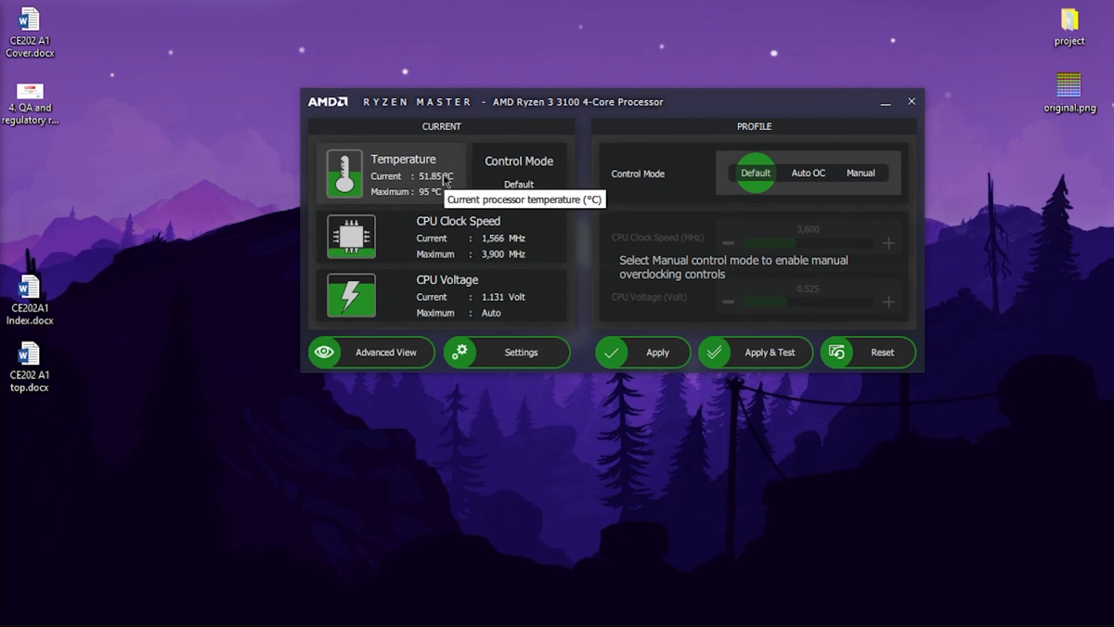
right_click(503, 15)
click(517, 64)
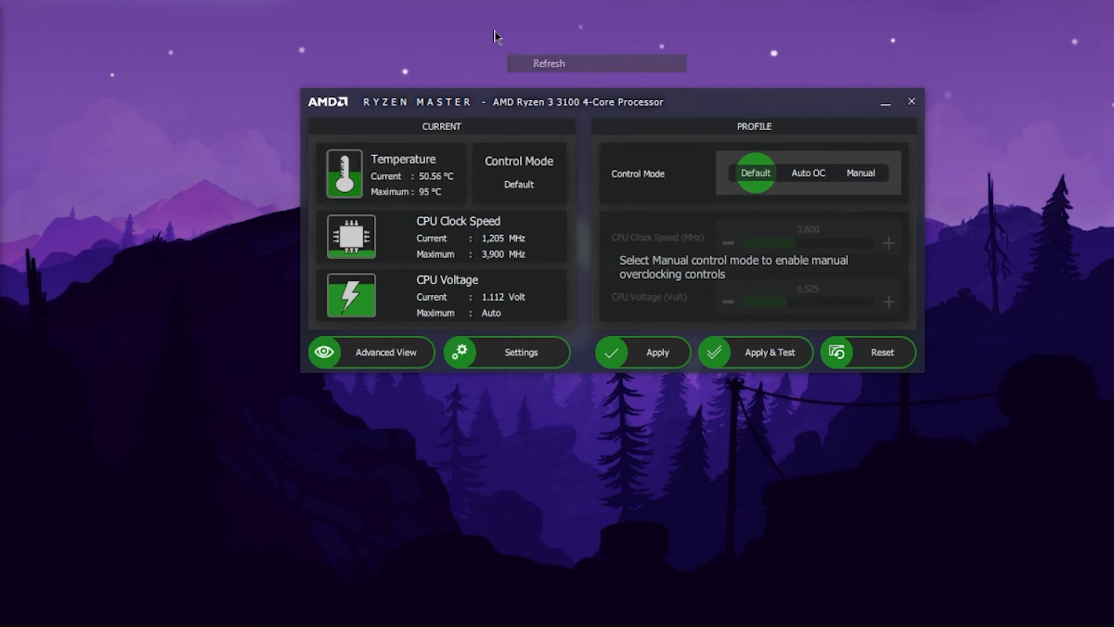
right_click(468, 17)
click(525, 67)
right_click(458, 9)
click(510, 60)
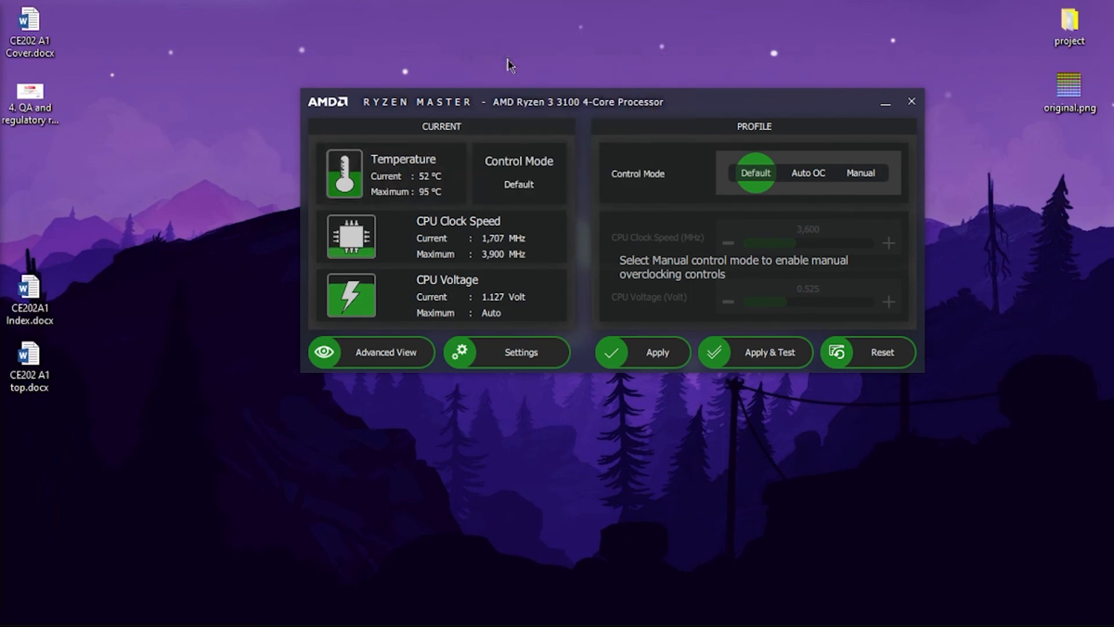
right_click(468, 6)
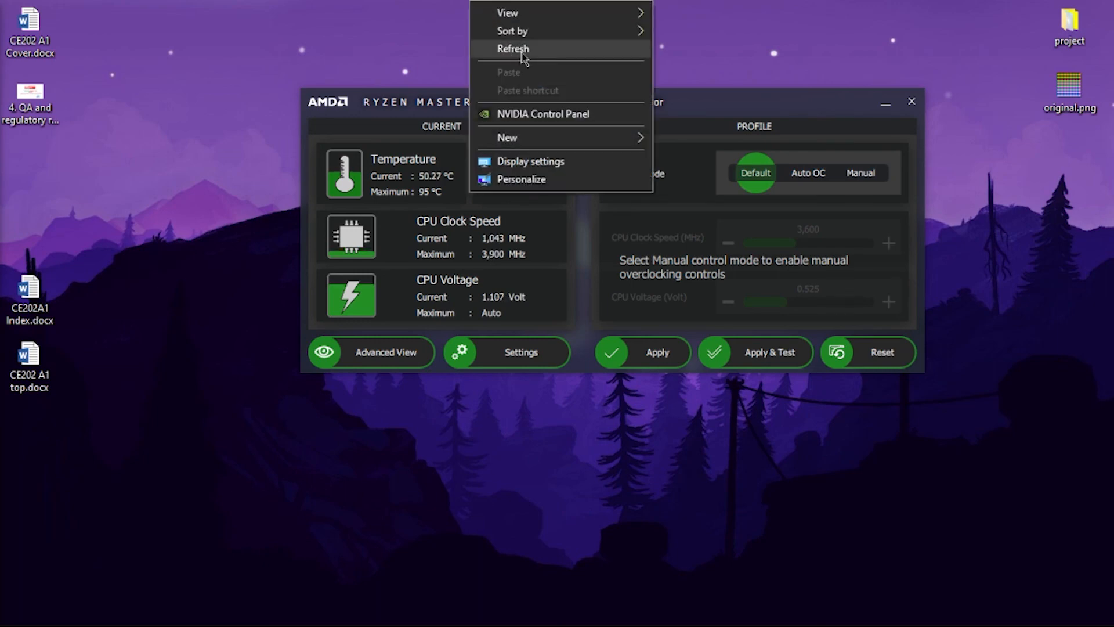
click(523, 58)
right_click(350, 34)
click(412, 86)
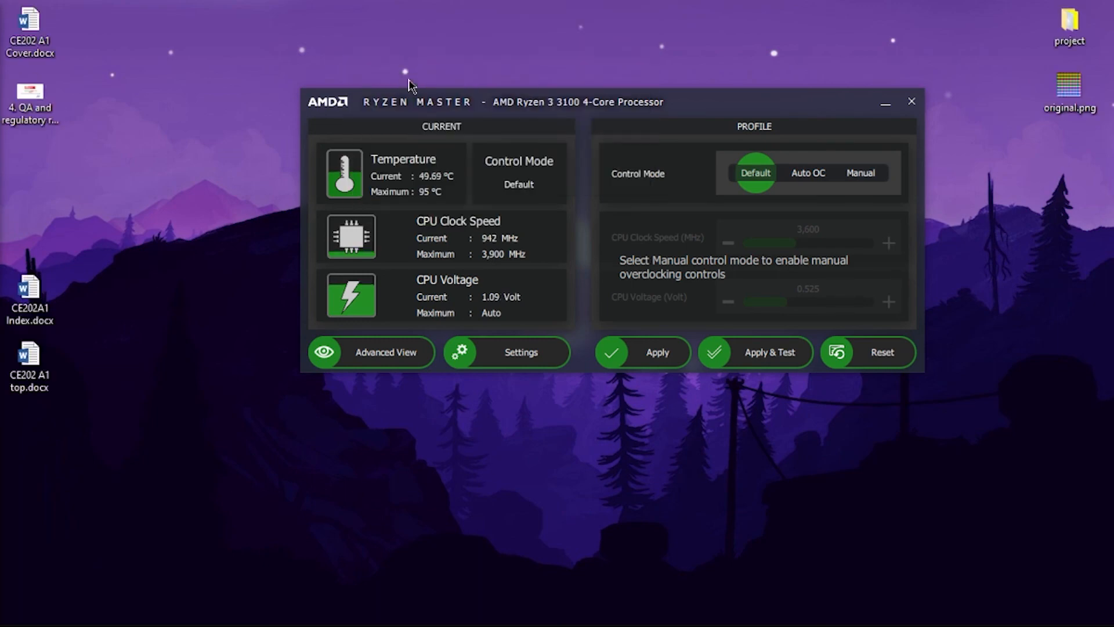
right_click(439, 33)
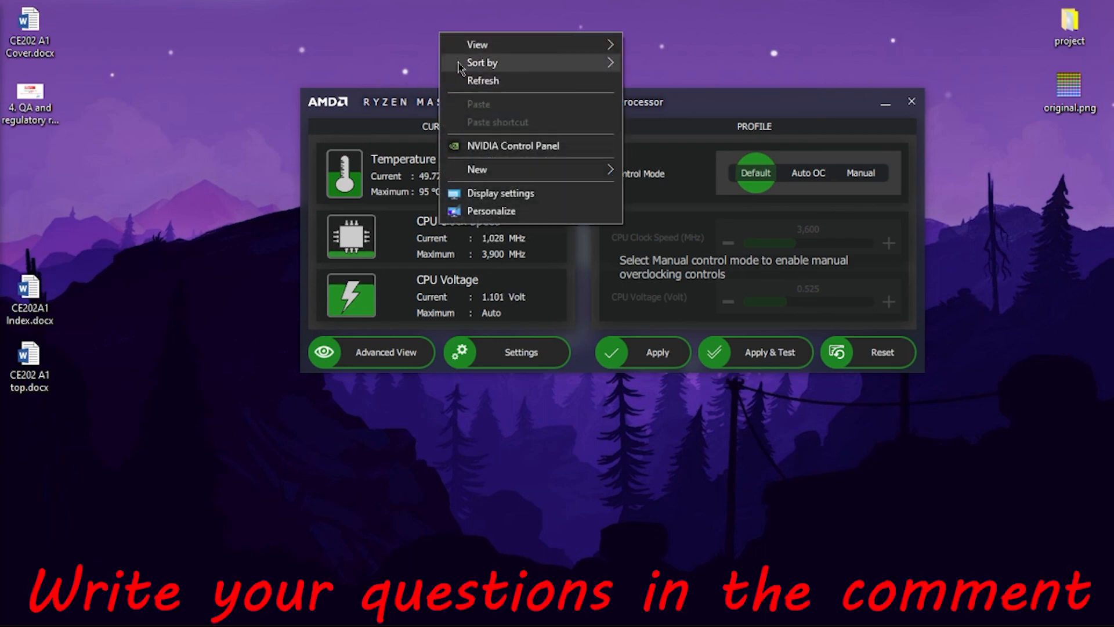
click(480, 82)
right_click(251, 2)
click(292, 48)
right_click(291, 36)
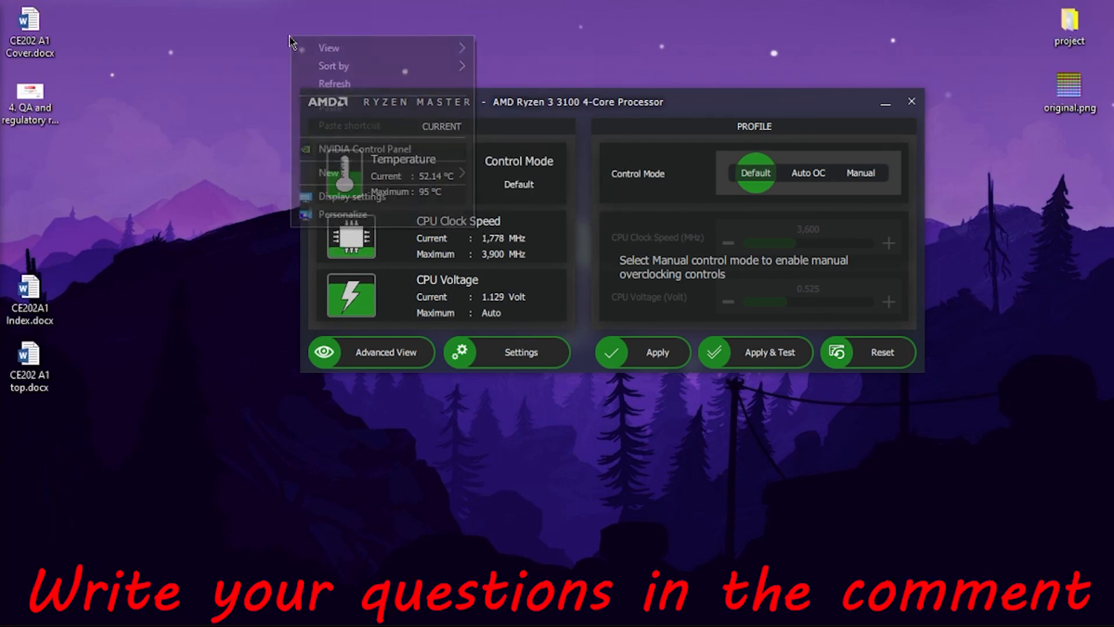
click(325, 83)
right_click(216, 30)
click(279, 77)
right_click(267, 40)
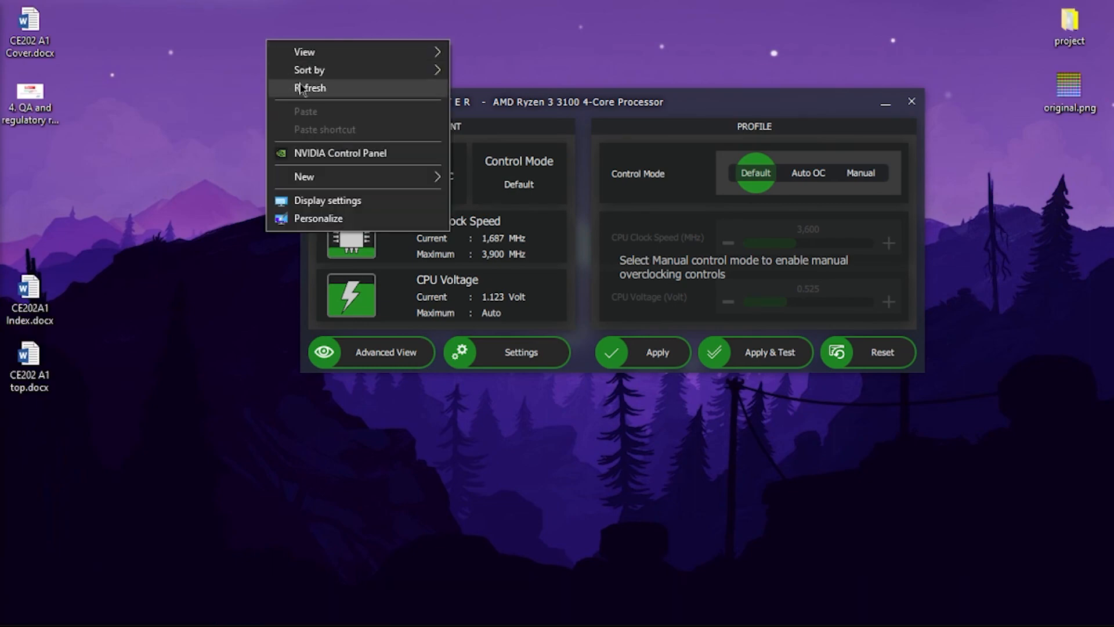
click(300, 87)
right_click(236, 49)
click(297, 97)
right_click(258, 40)
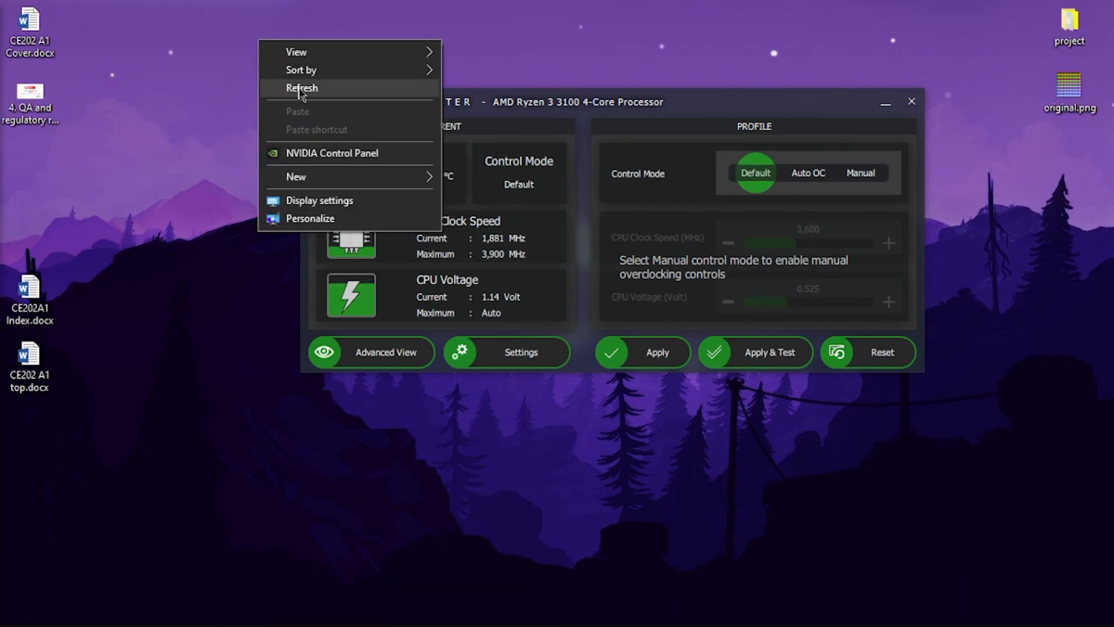
click(300, 89)
right_click(250, 54)
click(293, 104)
right_click(247, 57)
click(292, 107)
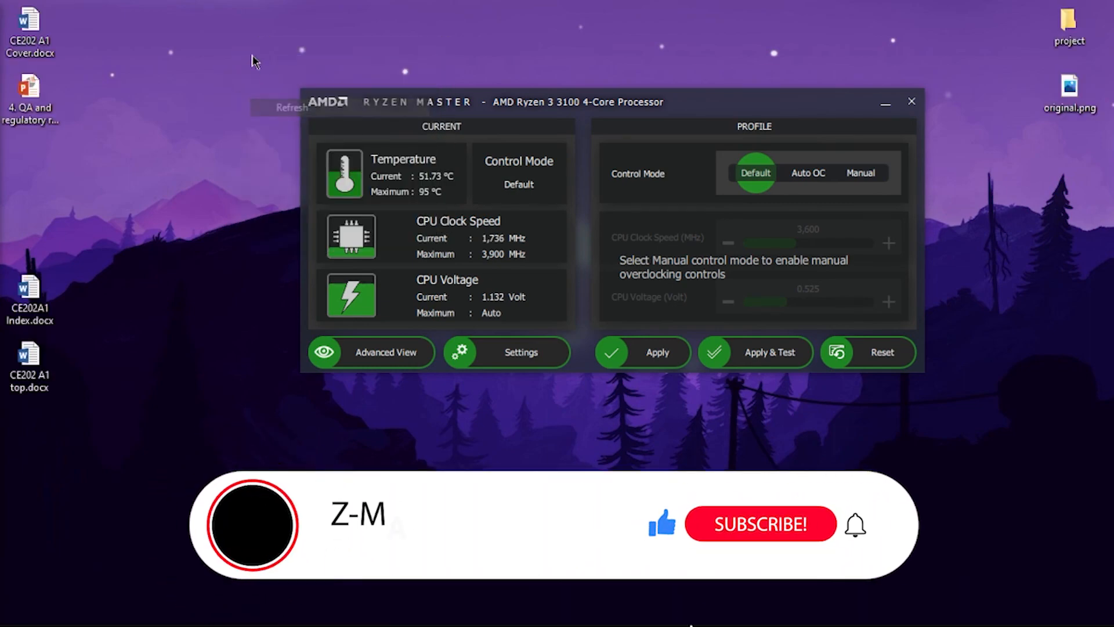
right_click(254, 60)
click(273, 94)
right_click(262, 68)
click(273, 102)
right_click(244, 93)
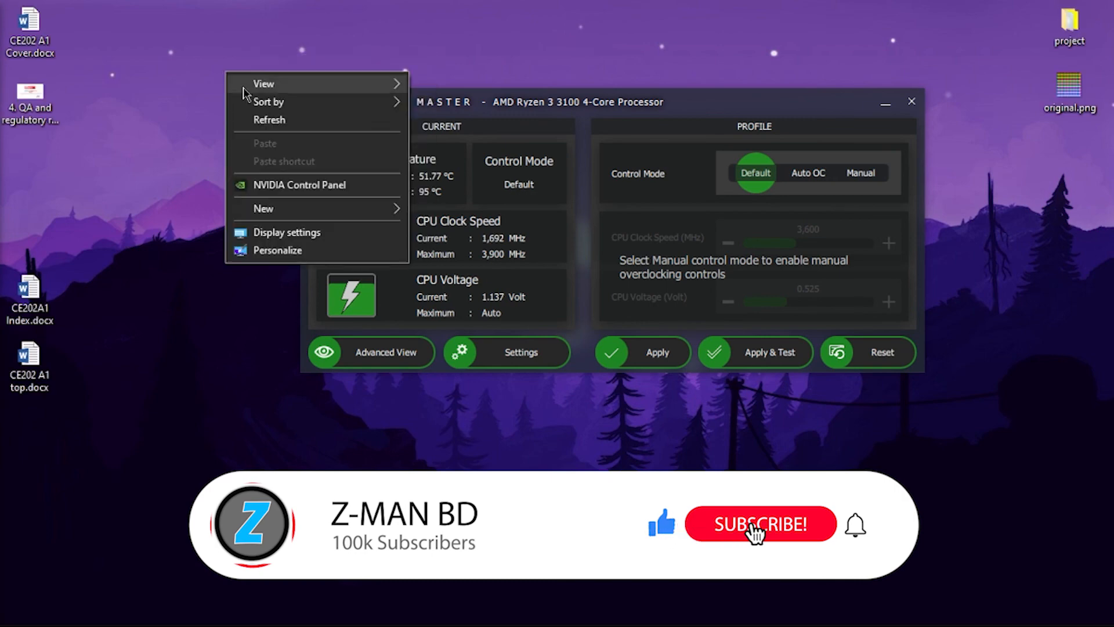
click(267, 119)
right_click(229, 56)
click(284, 105)
right_click(247, 61)
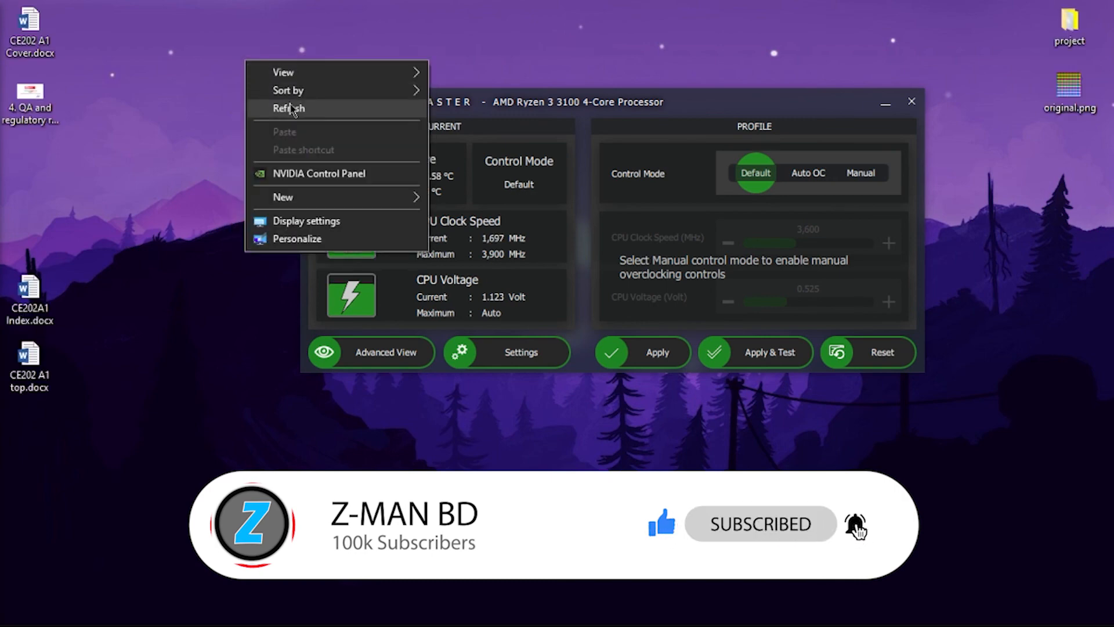
click(292, 109)
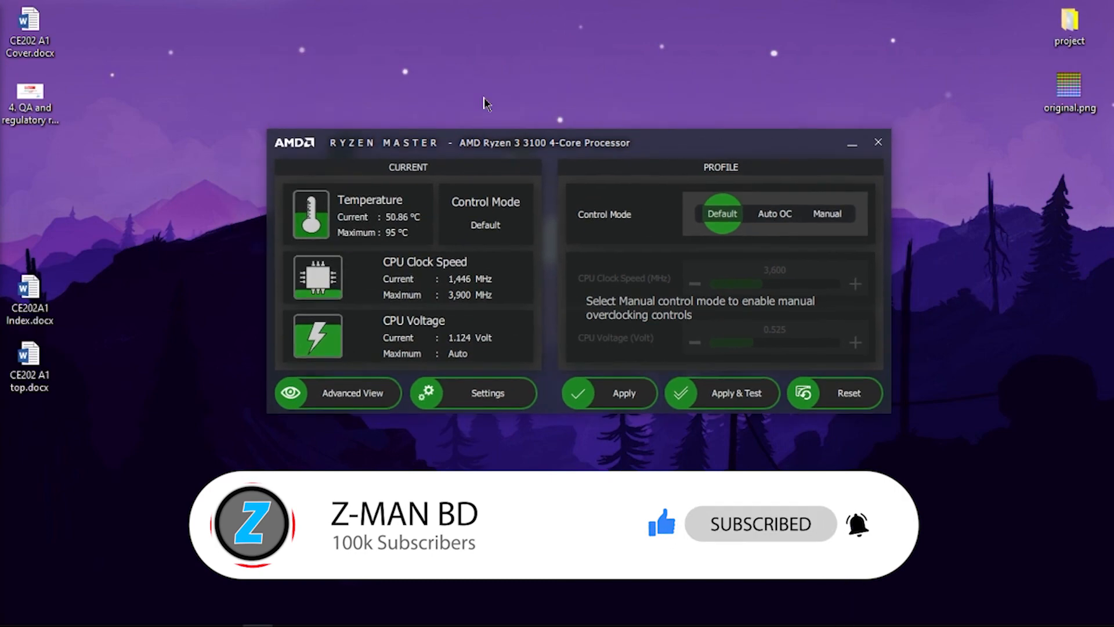
right_click(456, 58)
click(498, 107)
right_click(237, 77)
click(284, 123)
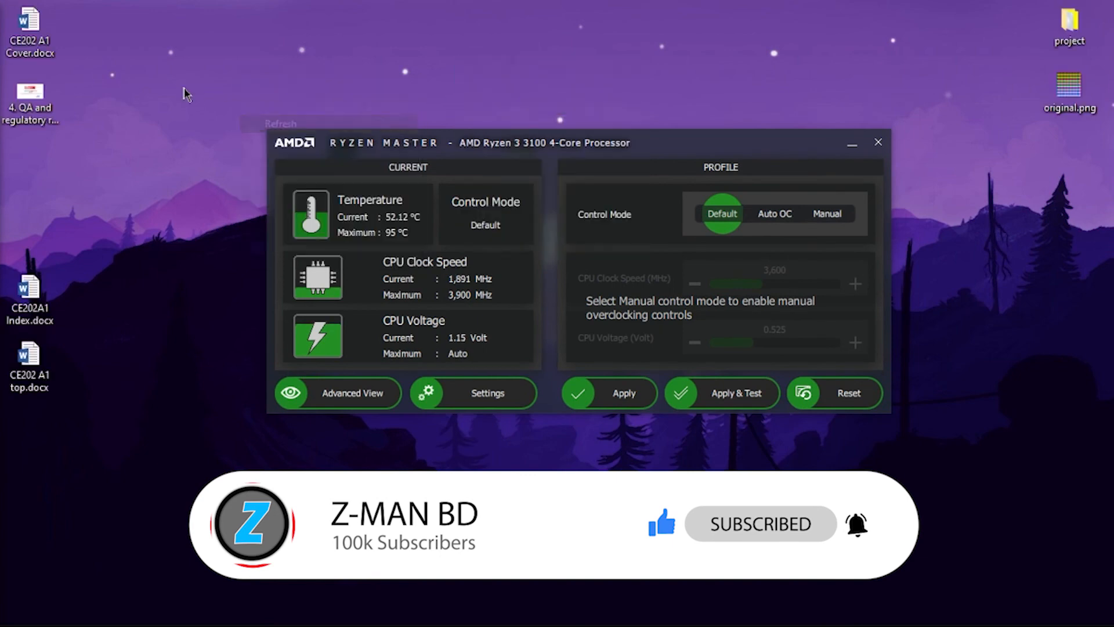
right_click(183, 88)
click(258, 136)
right_click(226, 80)
click(276, 131)
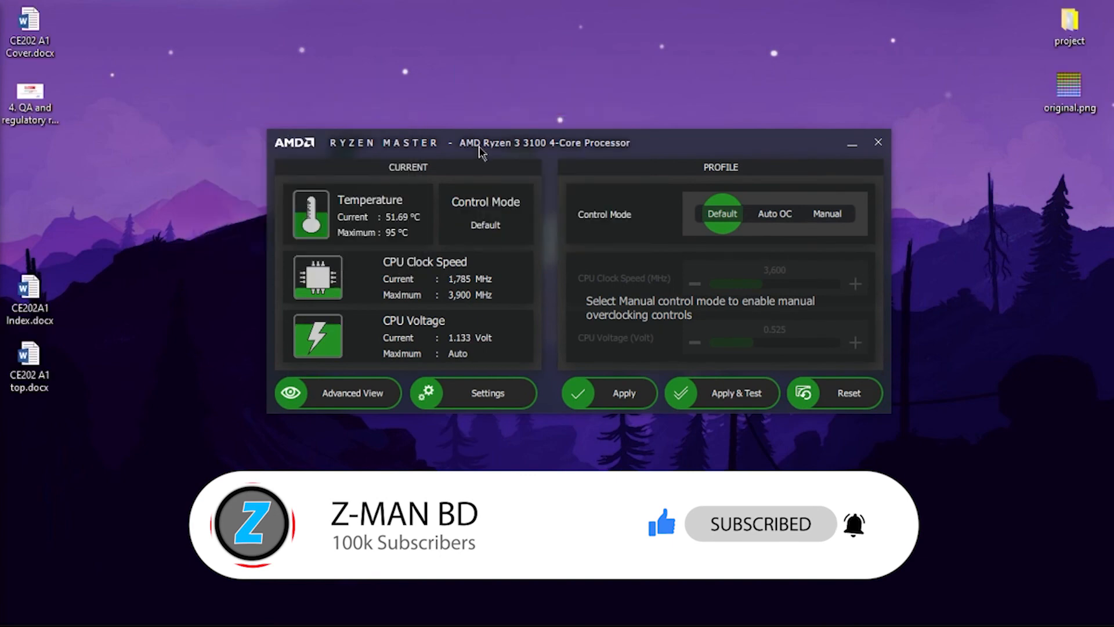
mouse_move(479, 147)
mouse_down()
mouse_move(480, 128)
mouse_move(448, 134)
mouse_move(470, 133)
mouse_up()
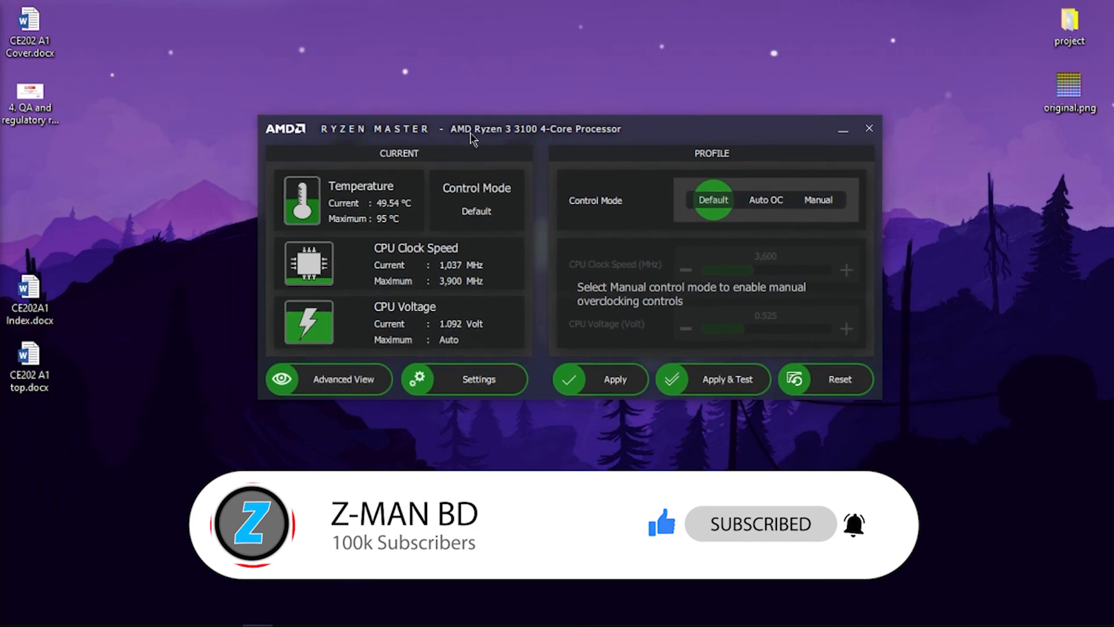
right_click(430, 50)
click(473, 102)
right_click(229, 54)
click(274, 103)
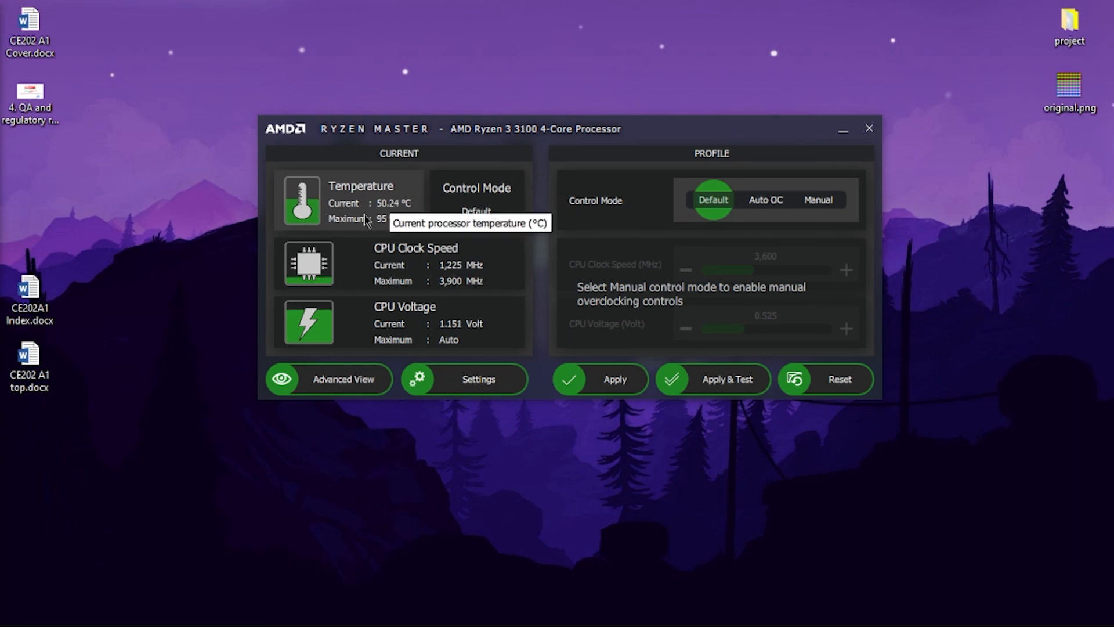
right_click(191, 160)
click(235, 206)
right_click(186, 110)
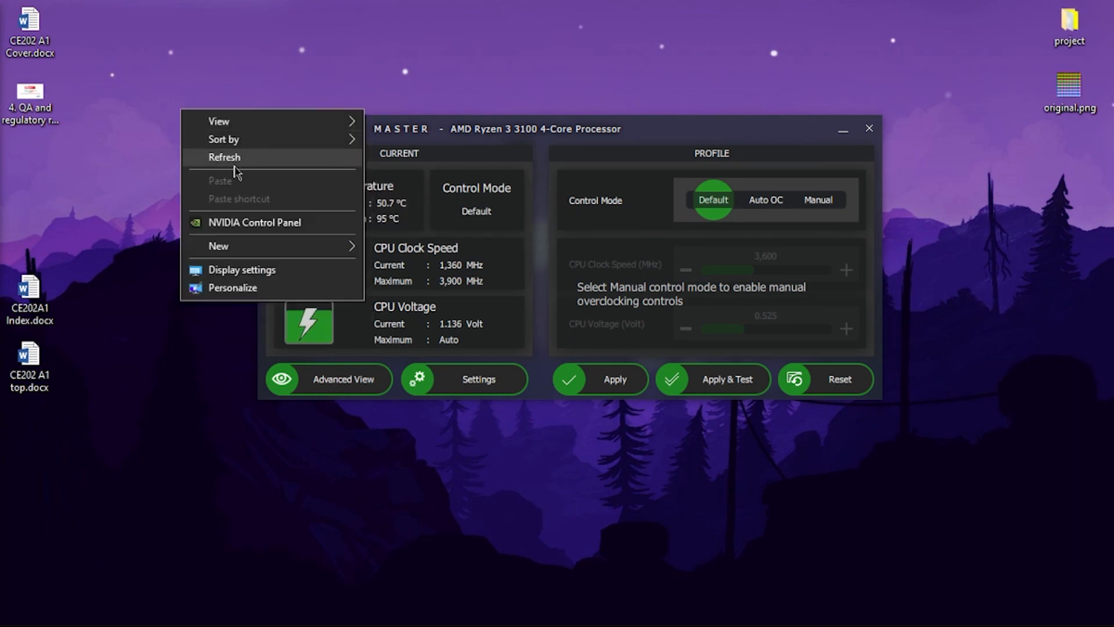
click(231, 157)
right_click(163, 147)
click(207, 191)
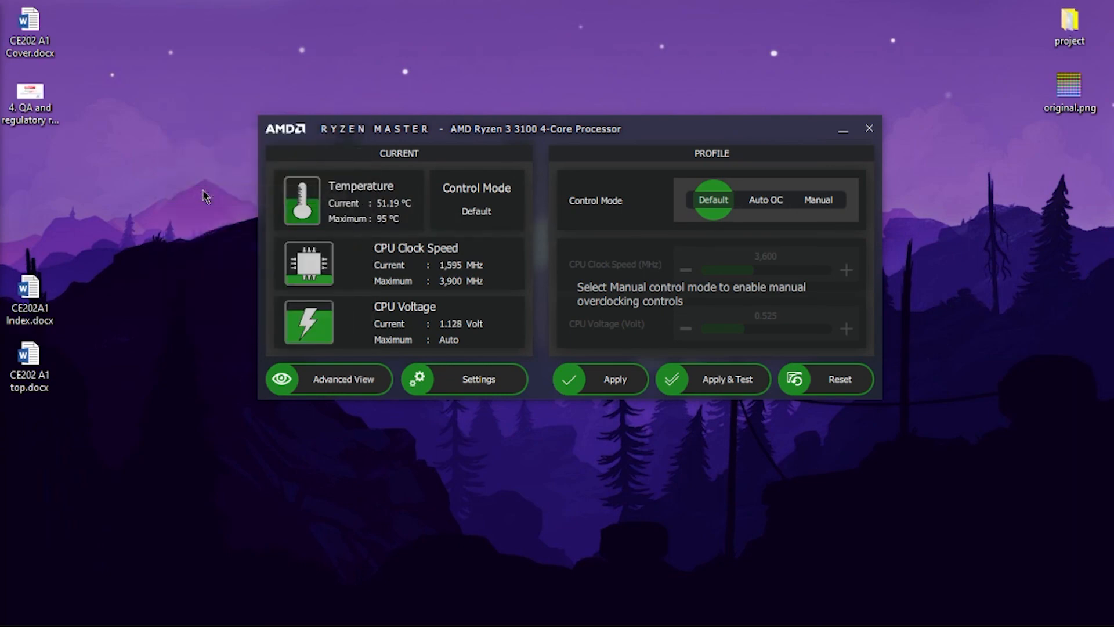